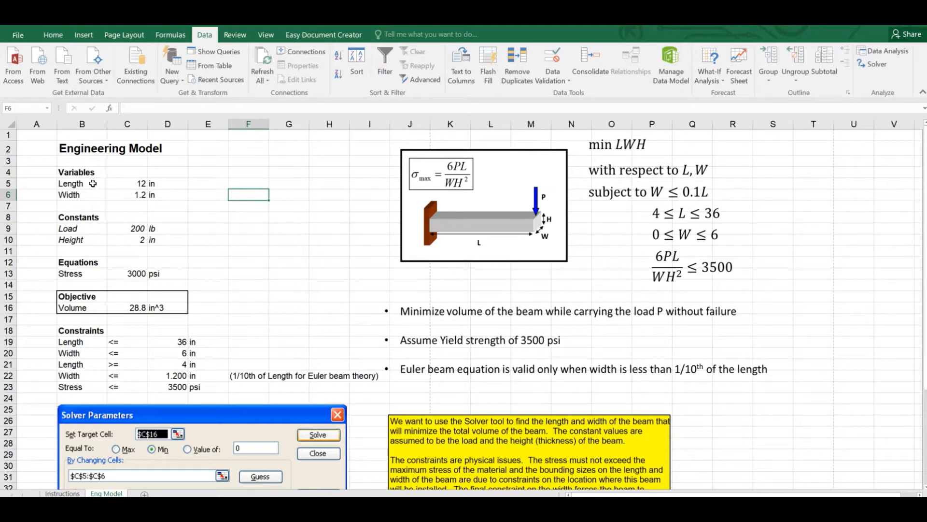
# Review the Length and Width entries and their values in the Variables section.
pyautogui.click(82, 173)
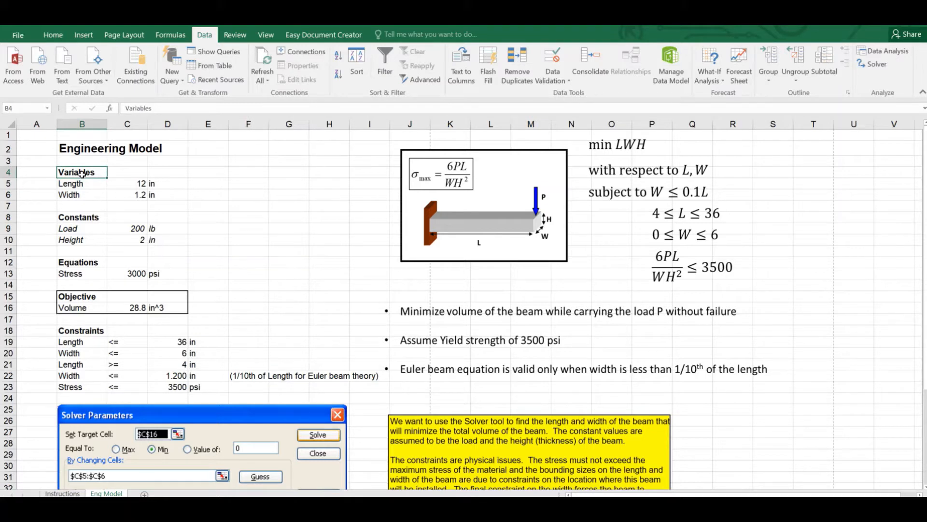
pyautogui.press('Down')
pyautogui.press('Down')
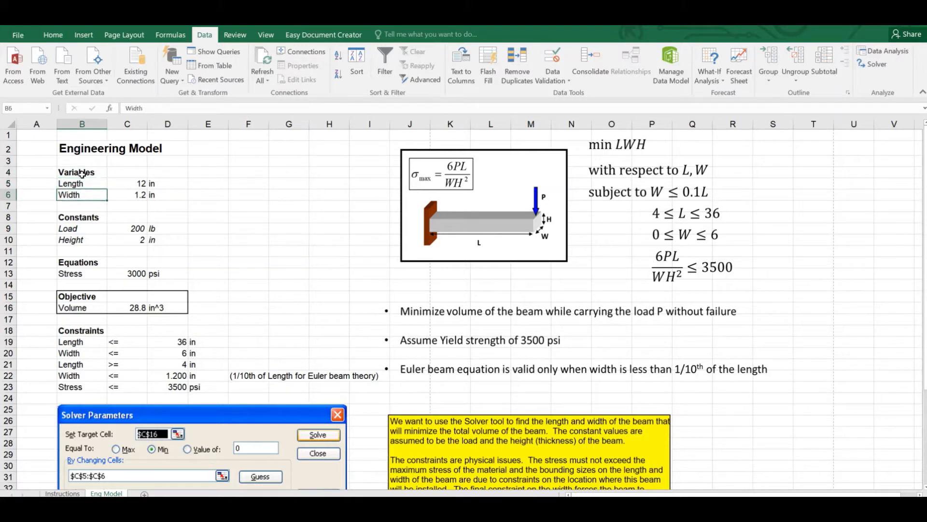
pyautogui.press('Right')
pyautogui.press('Up')
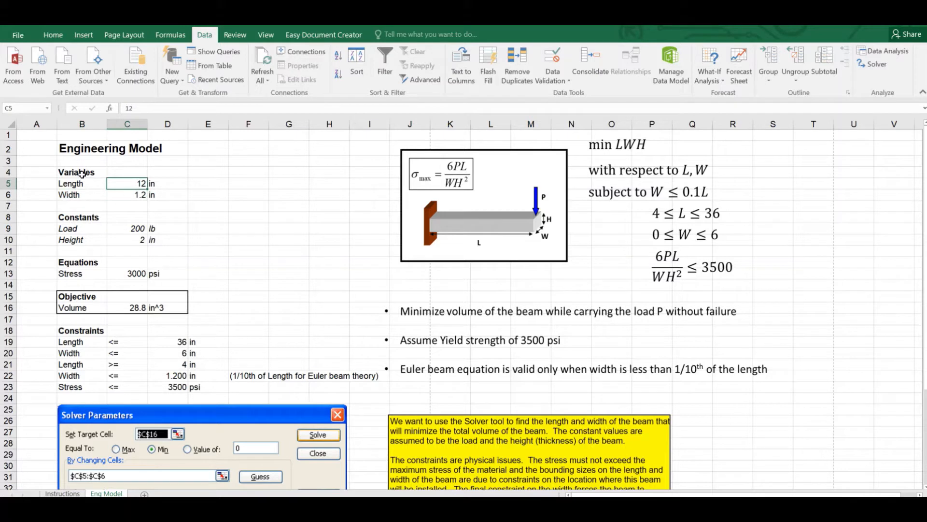
pyautogui.press('Down')
pyautogui.press('Up')
pyautogui.press('Left')
pyautogui.press('Right')
pyautogui.press('Down')
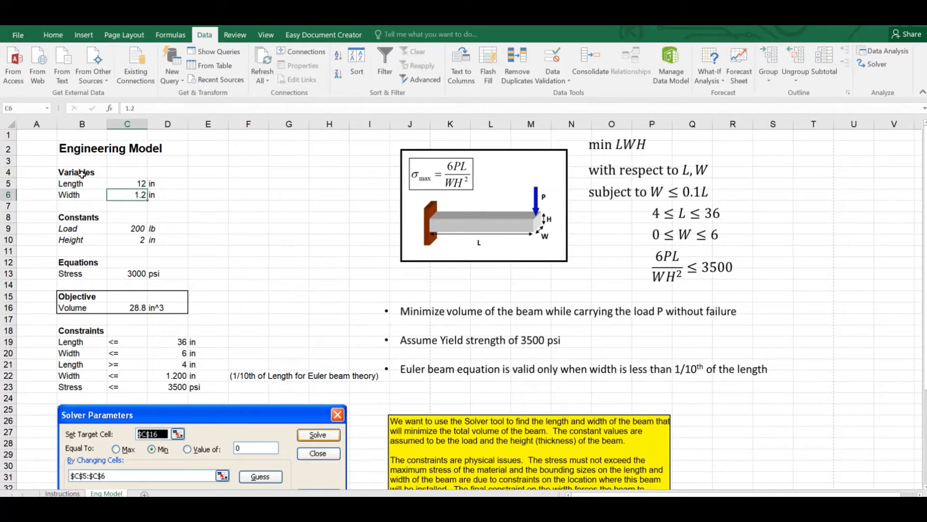
# Review the Load and Height entries and their values in the Constants section.
pyautogui.press('Down')
pyautogui.press('Down')
pyautogui.press('Left')
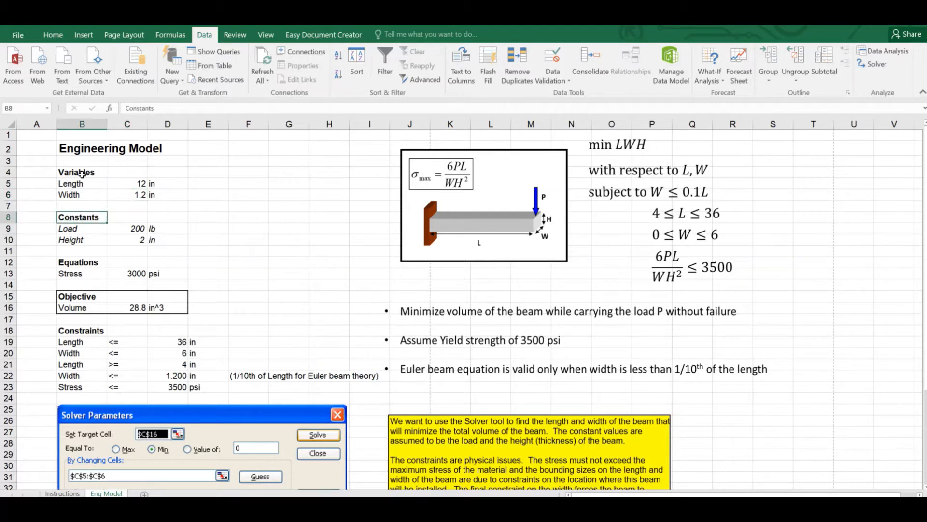
pyautogui.press('Down')
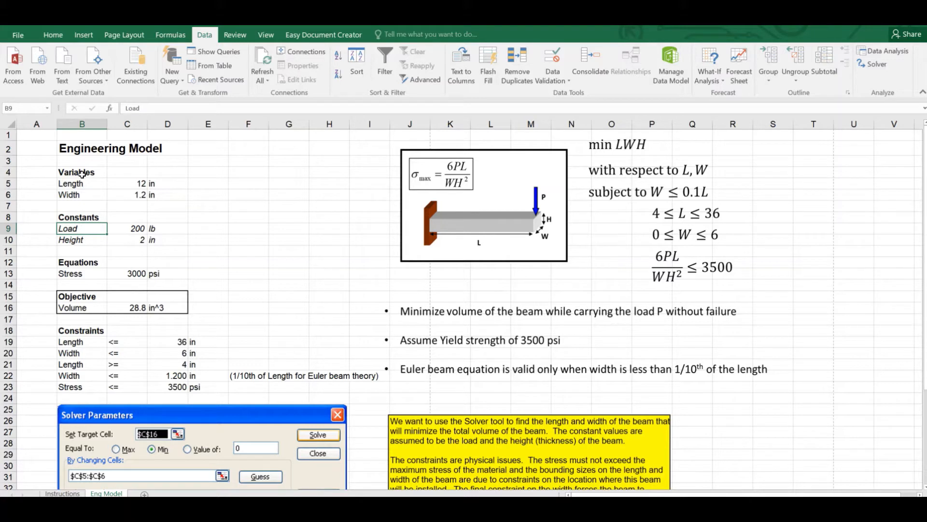
pyautogui.press('Right')
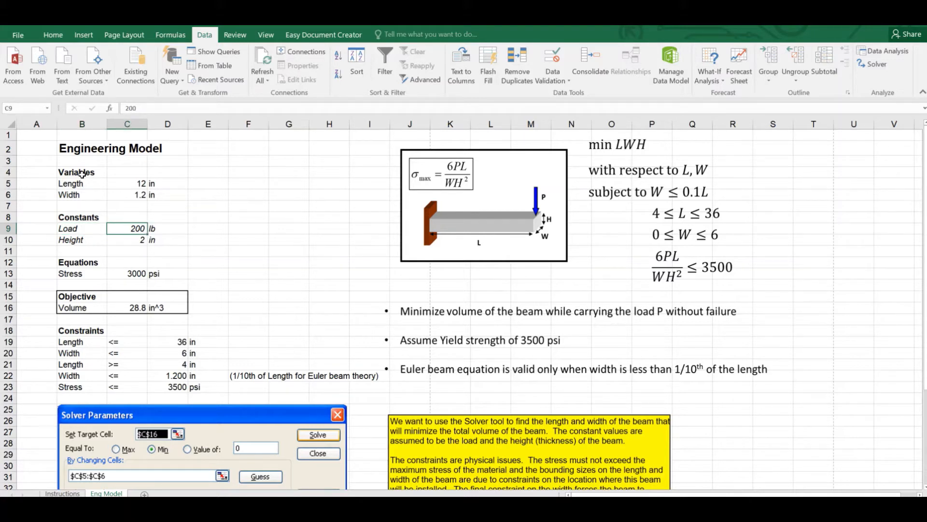
pyautogui.press('Left')
pyautogui.press('Up')
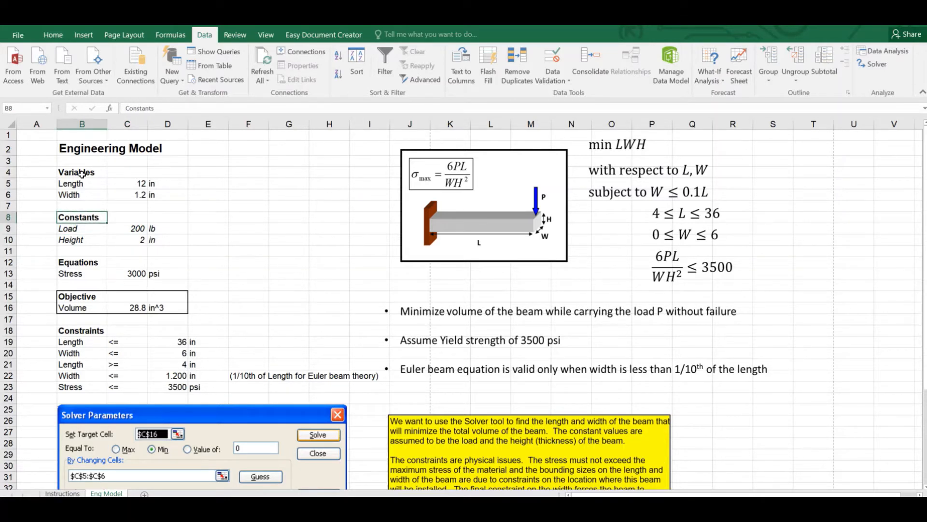
pyautogui.click(84, 231)
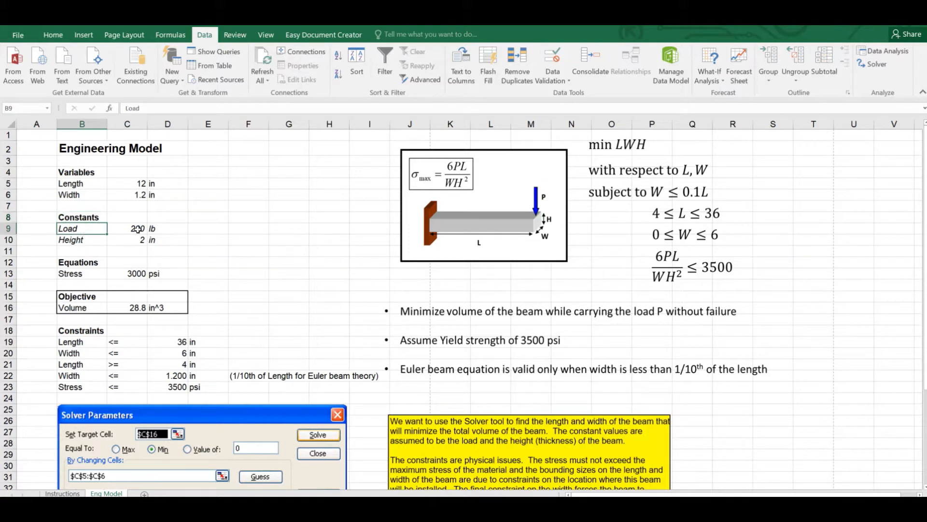
pyautogui.press('Right')
pyautogui.press('Down')
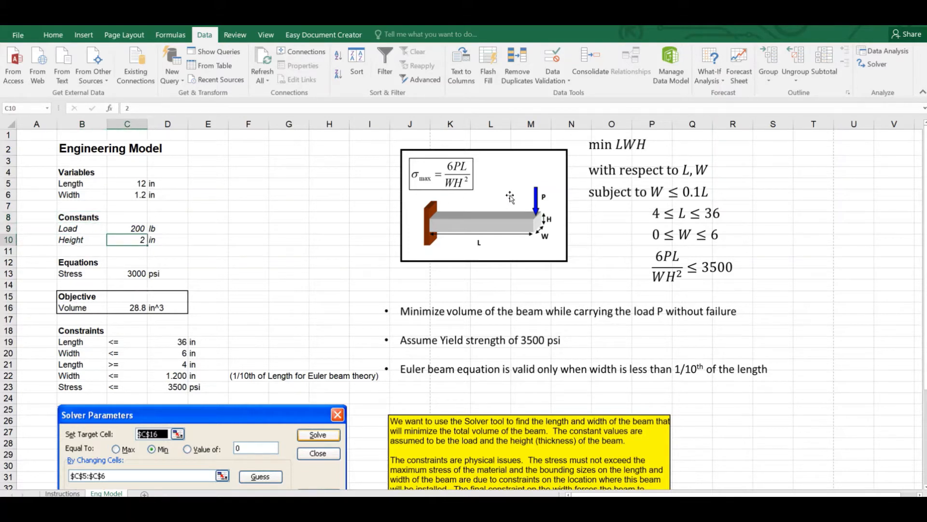
pyautogui.click(145, 227)
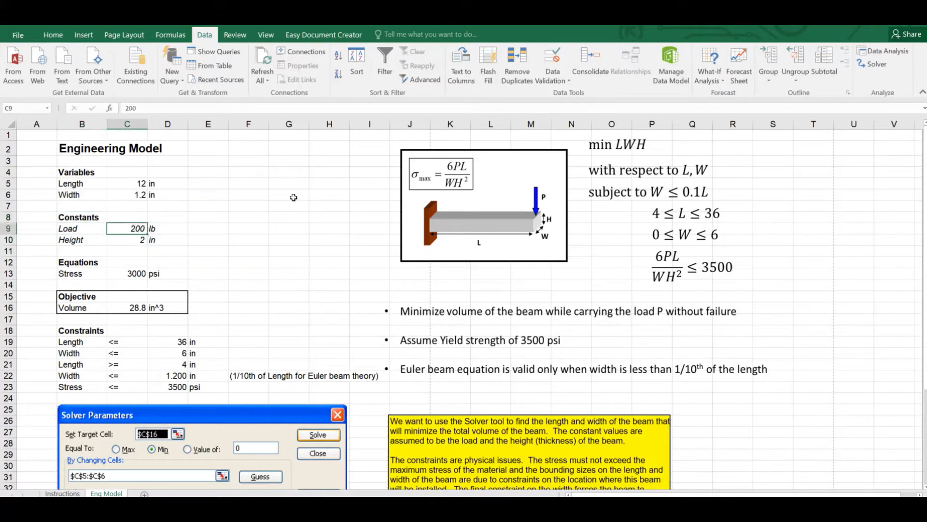
pyautogui.click(78, 242)
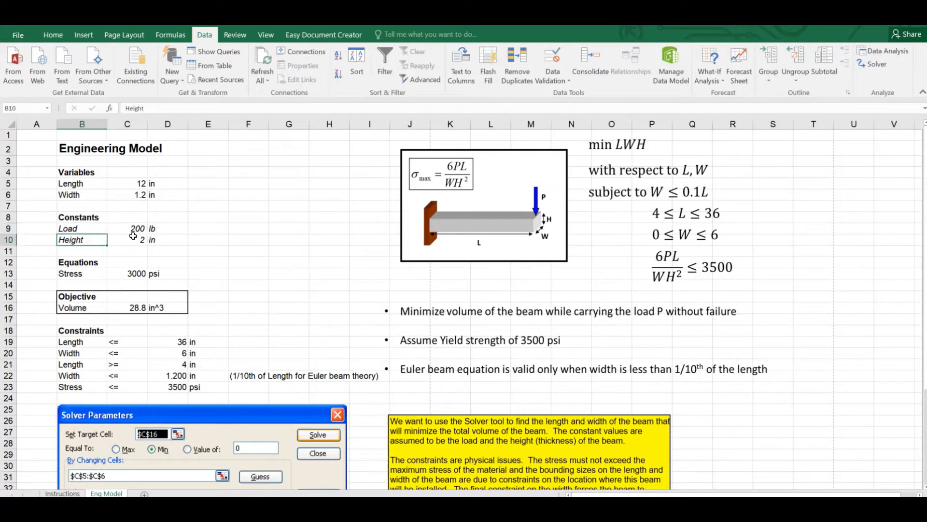
pyautogui.click(139, 242)
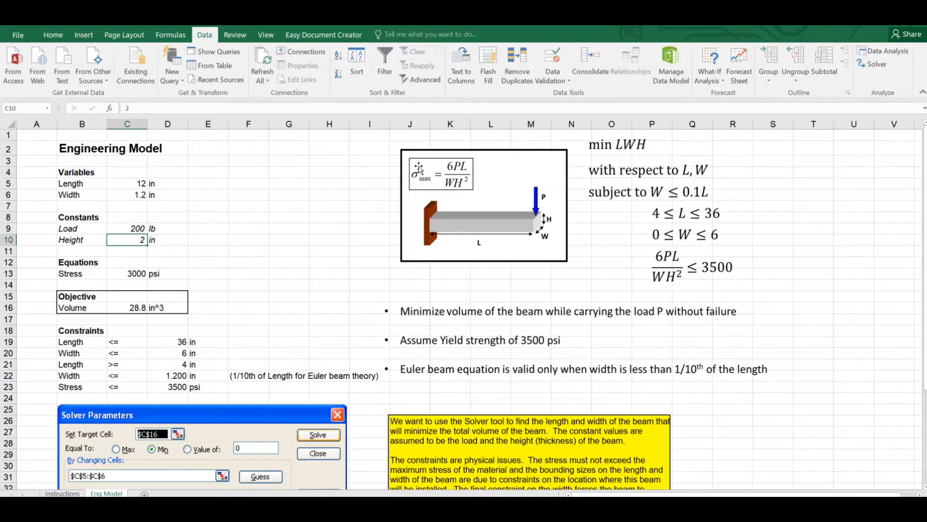
# Inspect the Stress formula in C13 and the cells it references, leaving the formula unedited.
pyautogui.click(83, 274)
pyautogui.click(136, 273)
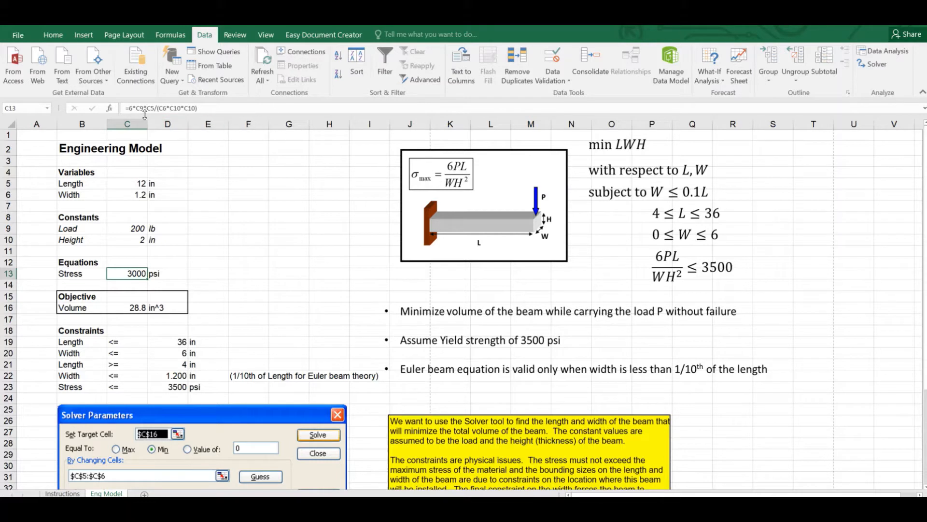
pyautogui.doubleClick(141, 273)
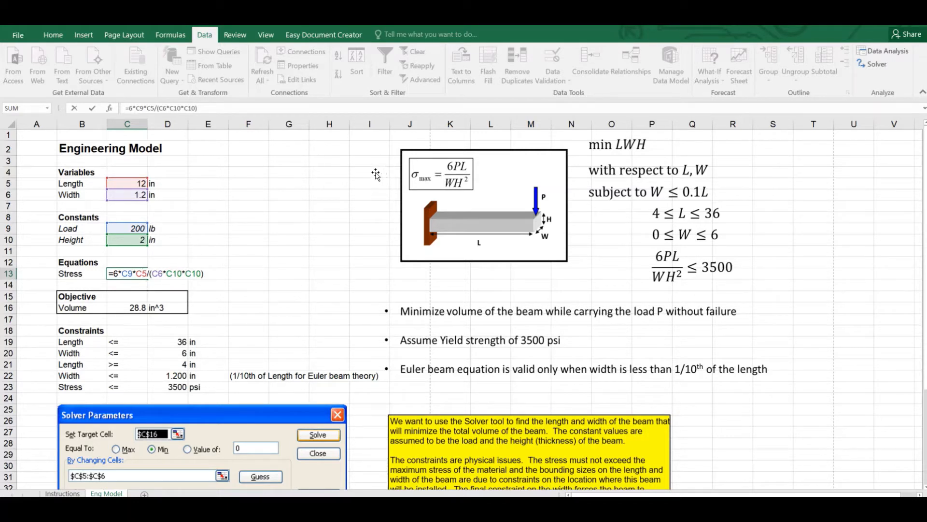
pyautogui.press('Escape')
# Set the beam's Length variable to 10 in and its Width variable to 1.5 in.
pyautogui.click(139, 184)
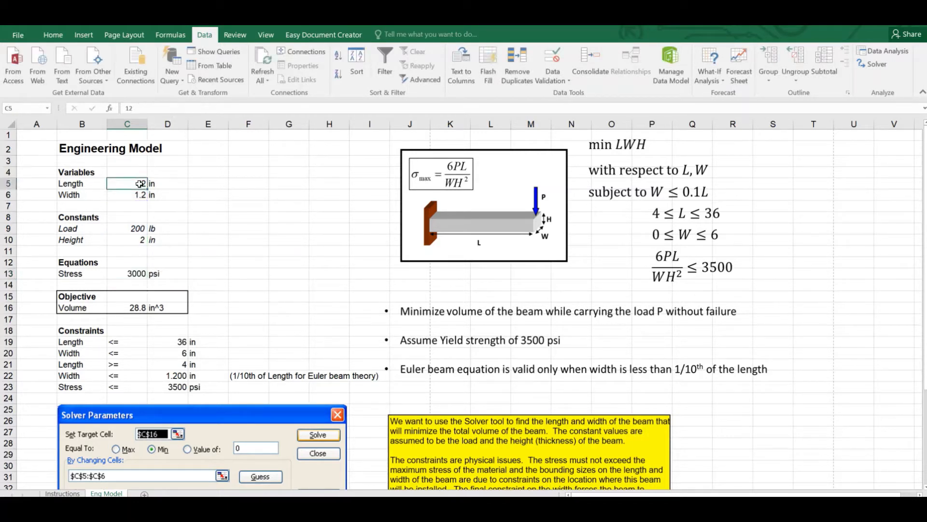
pyautogui.write('10')
pyautogui.press('Return')
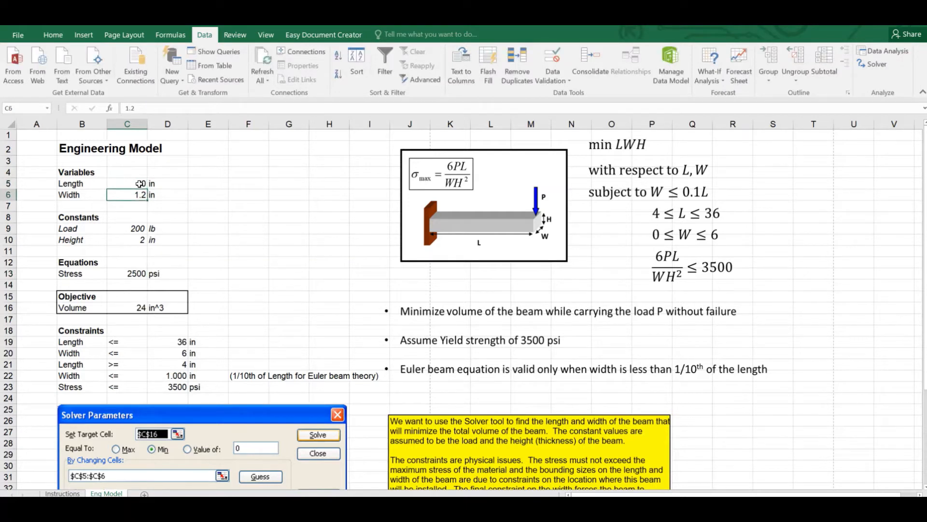
pyautogui.write('1.5')
pyautogui.press('Return')
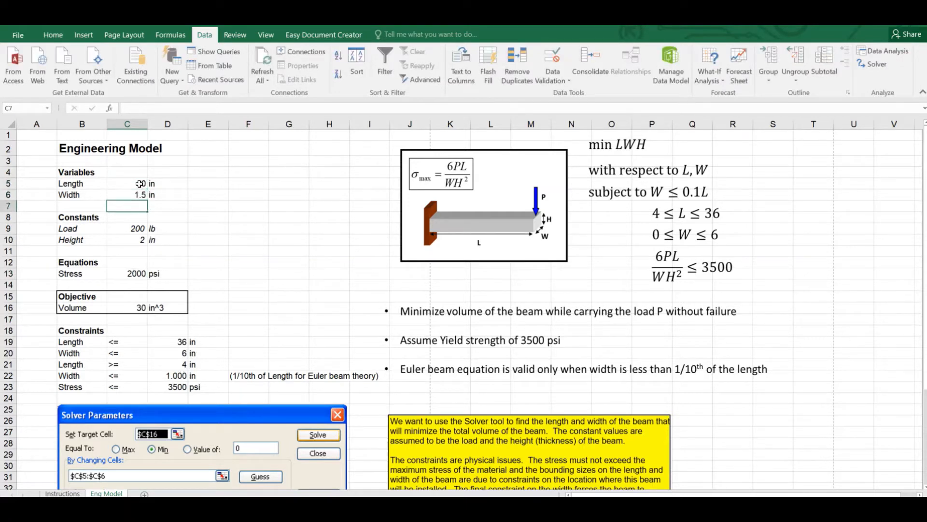
# Try a Load constant of 150 lb and restore it to 200 lb.
pyautogui.press('Down')
pyautogui.press('Down')
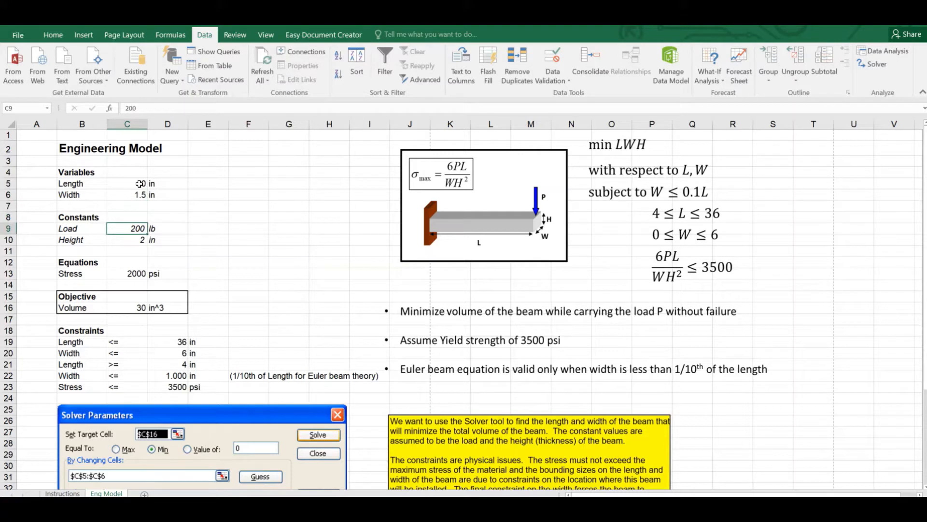
pyautogui.write('150')
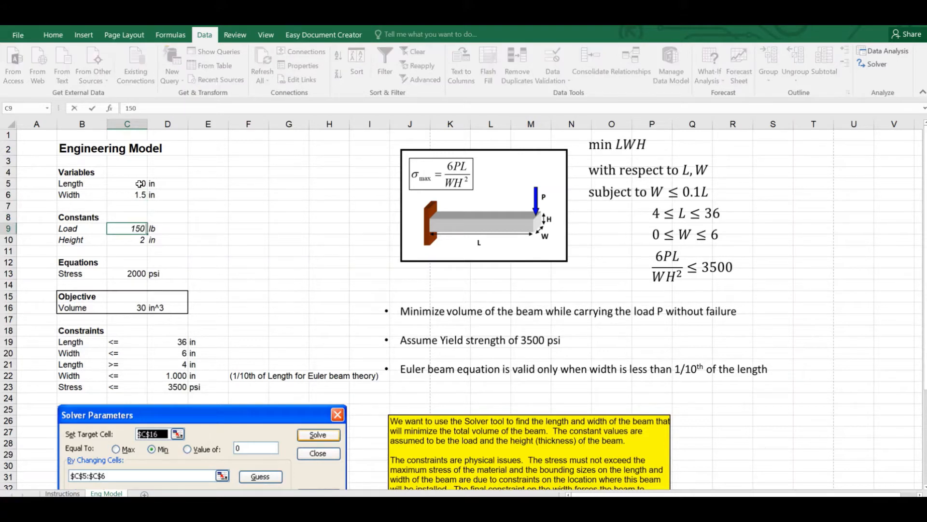
pyautogui.press('Return')
pyautogui.press('Up')
pyautogui.write('2')
pyautogui.press('Return')
pyautogui.press('Up')
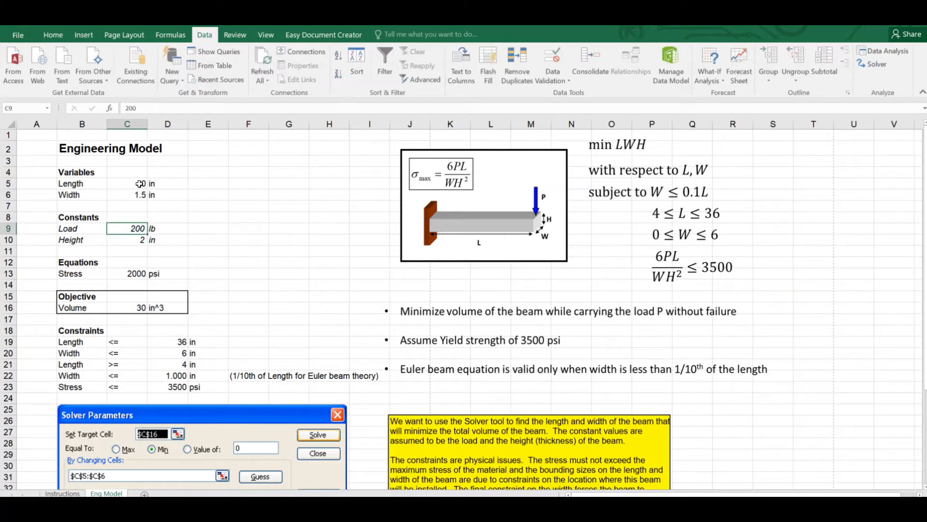
pyautogui.hotkey('shift', 'Down')
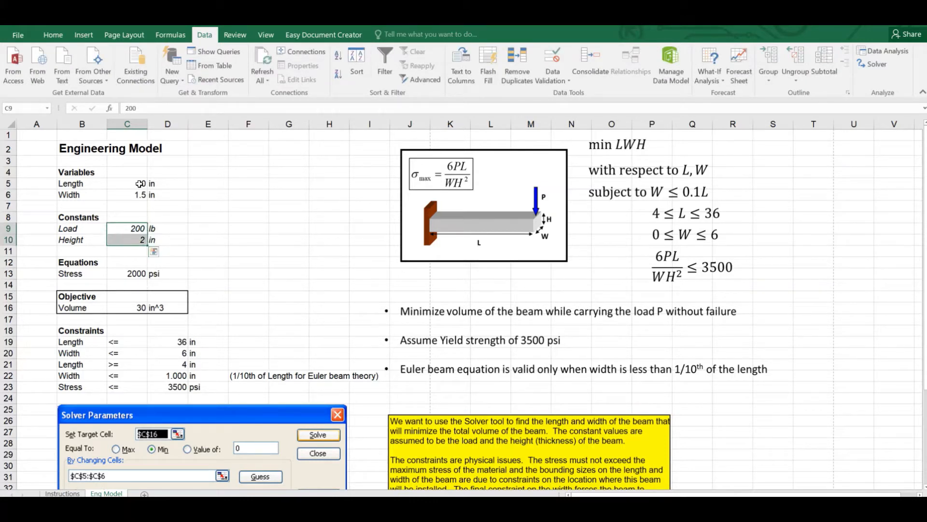
pyautogui.hotkey('shift', 'Up')
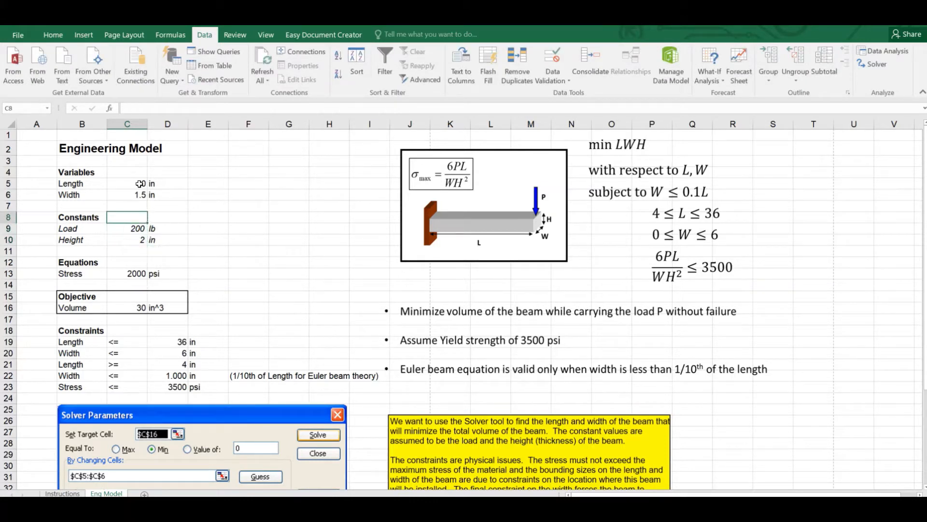
# Set the beam's Length variable in C5 to 12 in.
pyautogui.press('Up')
pyautogui.press('Up')
pyautogui.press('Up')
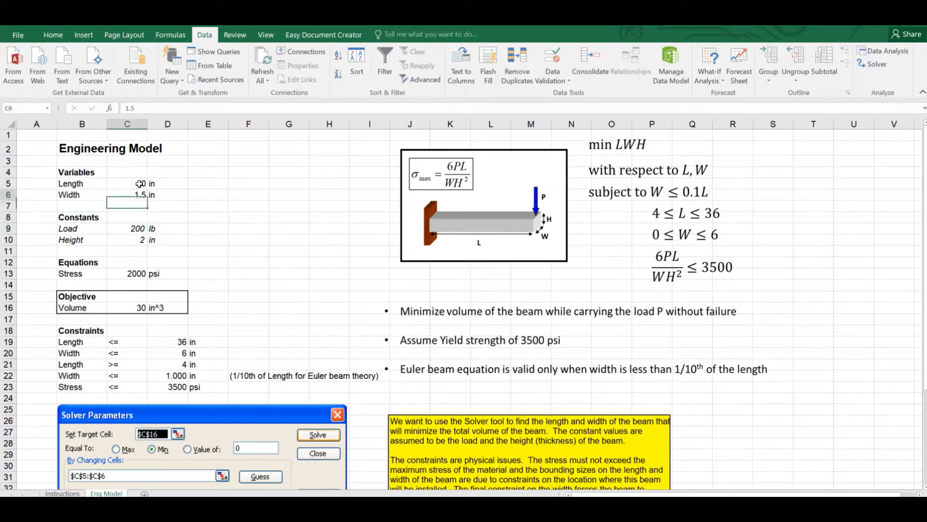
pyautogui.hotkey('shift', 'Up')
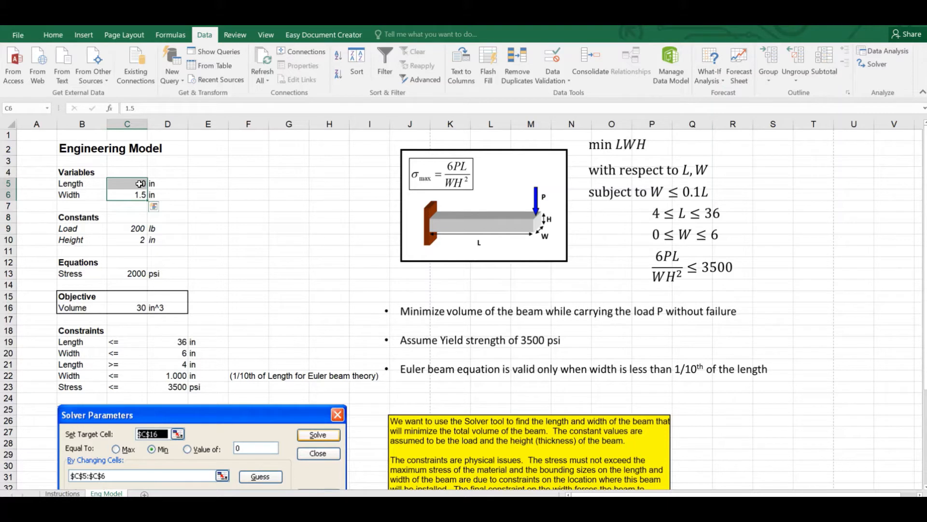
pyautogui.click(140, 184)
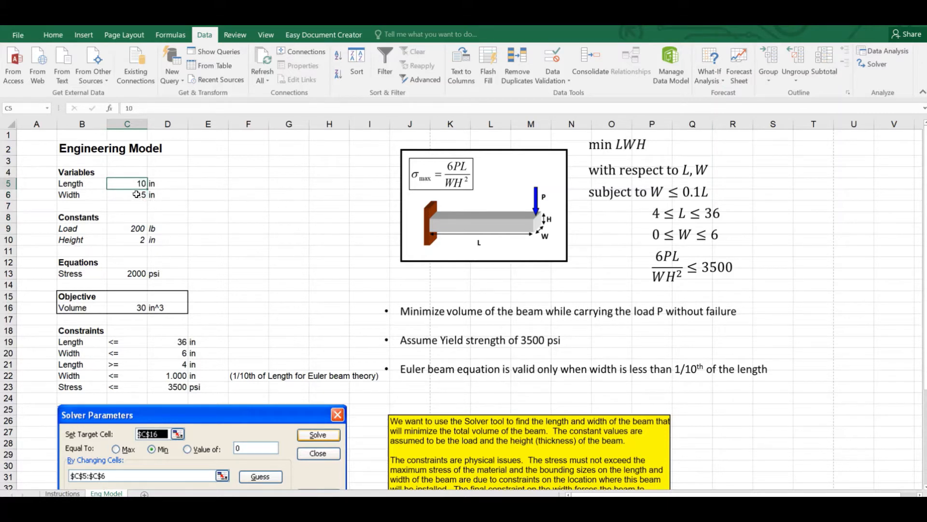
pyautogui.write('12')
pyautogui.press('Return')
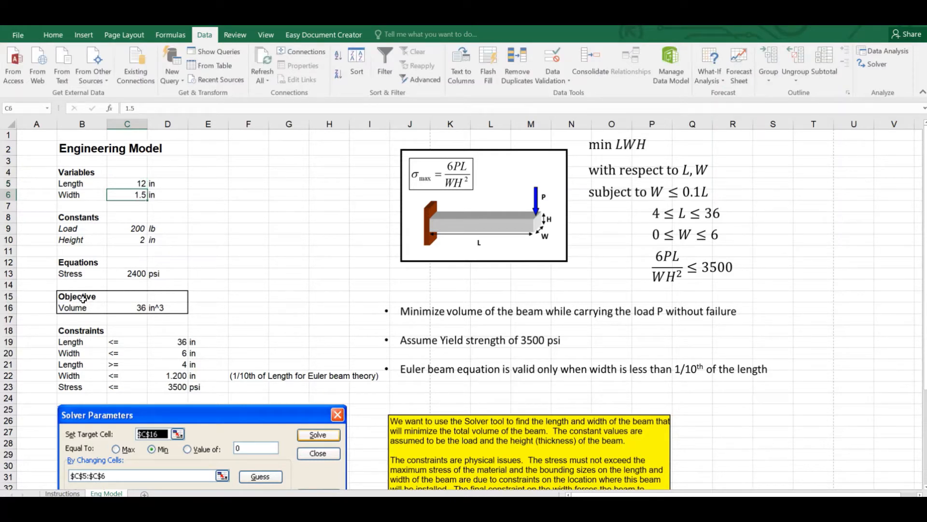
# Inspect the objective Volume formula in C16 and the cells it references, leaving the formula unedited.
pyautogui.click(89, 309)
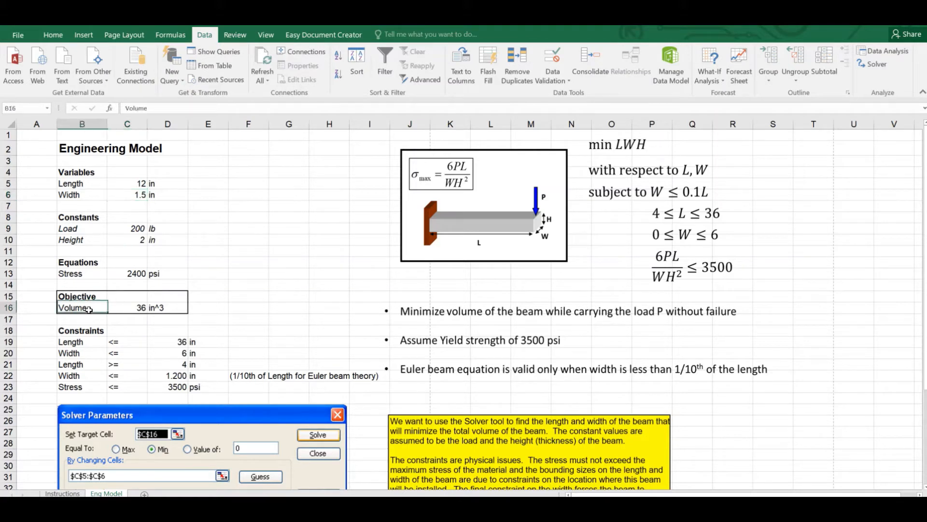
pyautogui.click(128, 309)
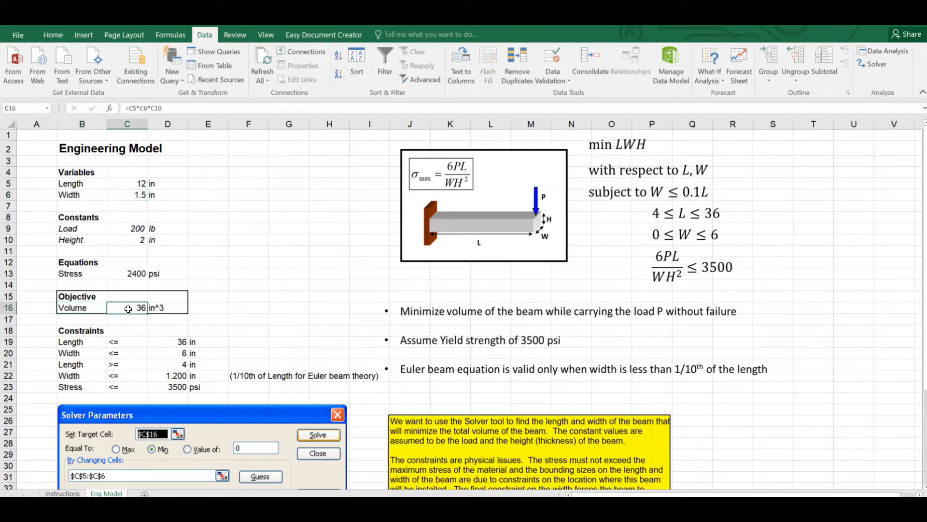
pyautogui.doubleClick(128, 309)
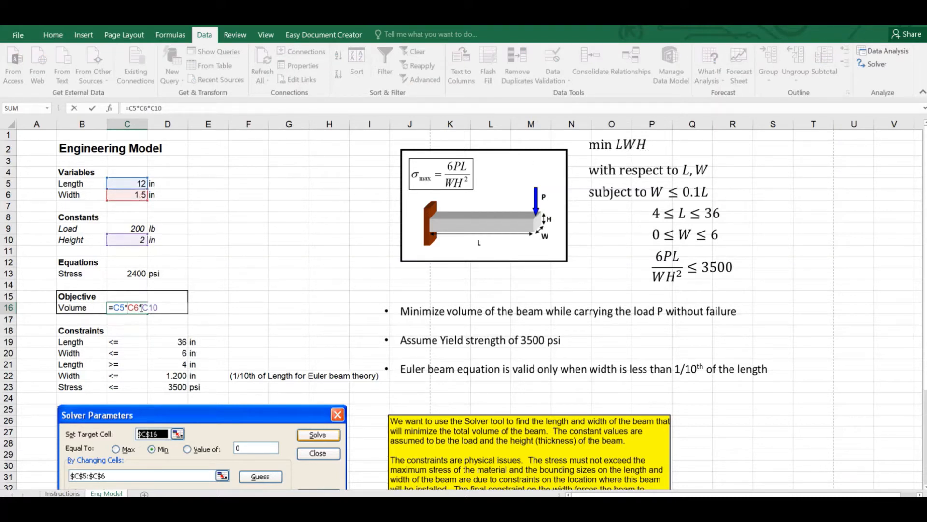
pyautogui.press('Escape')
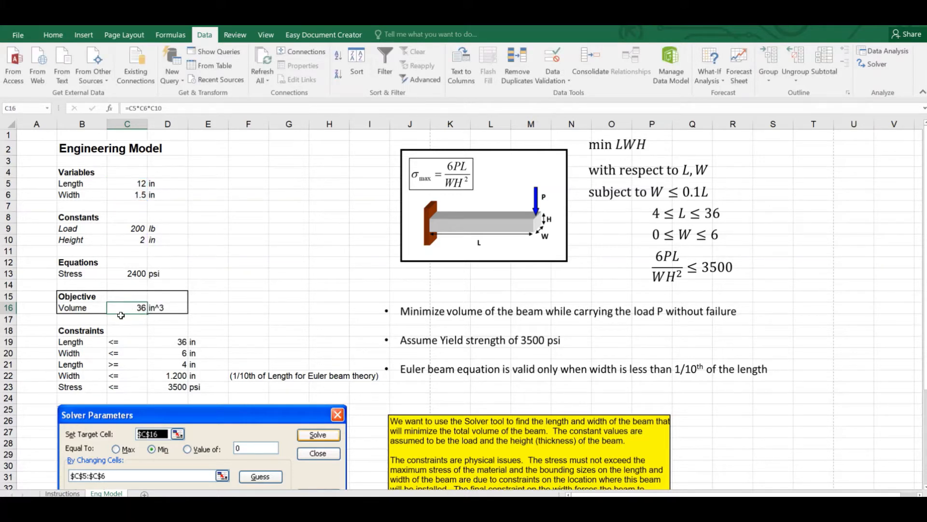
# Review the upper and lower Length limits and the upper Width limit in the Constraints section.
pyautogui.click(86, 342)
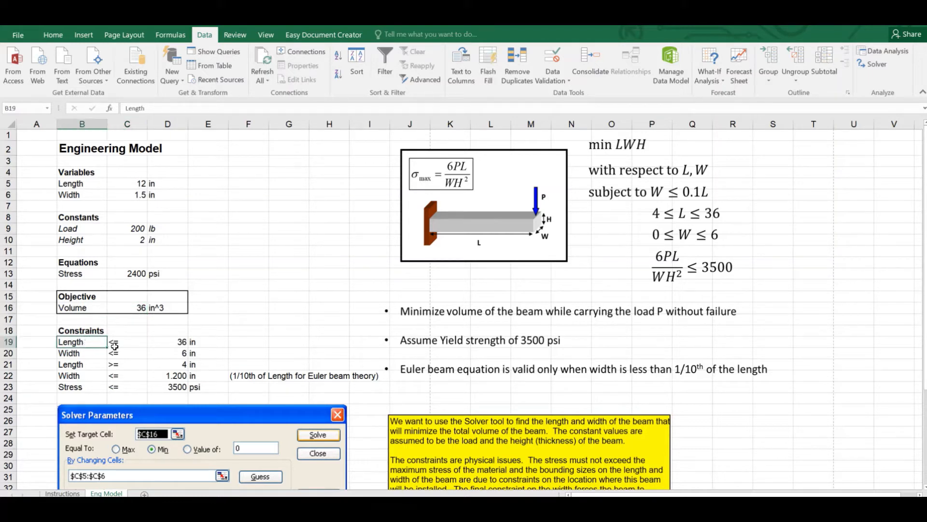
pyautogui.click(115, 344)
pyautogui.click(175, 344)
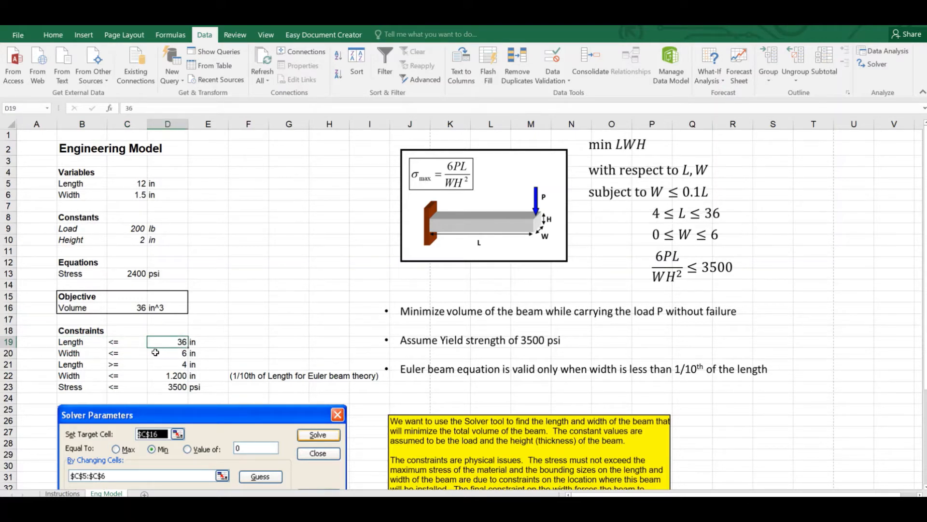
pyautogui.click(164, 365)
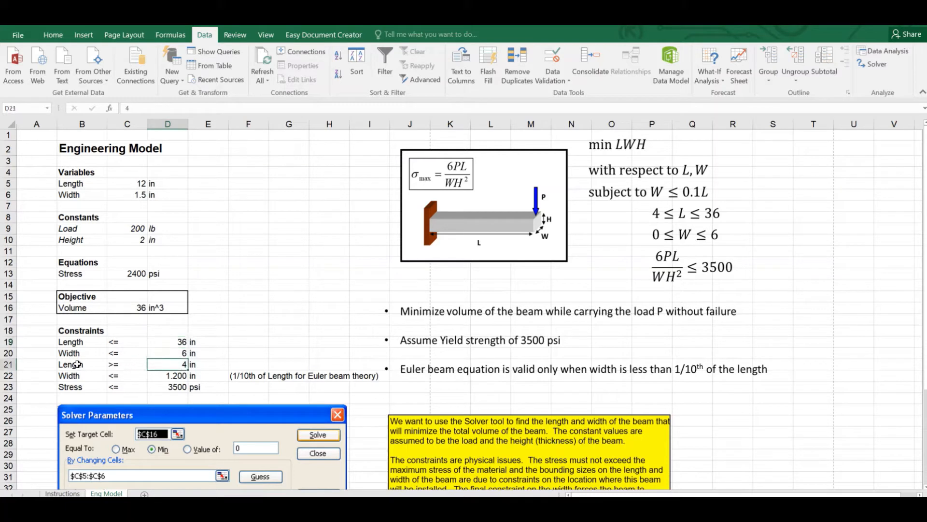
pyautogui.click(167, 352)
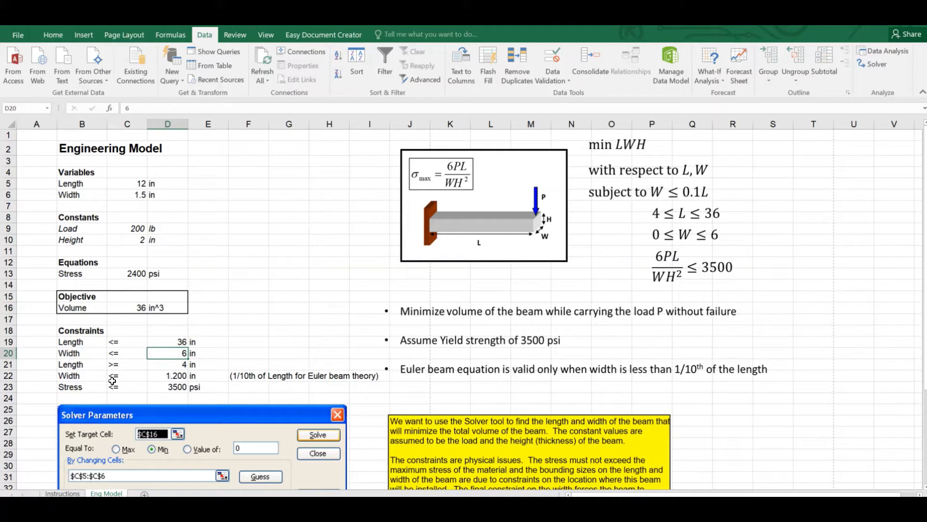
# Inspect the Euler-beam Width limit formula in D22 and the cell it references, leaving the formula unedited.
pyautogui.click(82, 377)
pyautogui.click(167, 376)
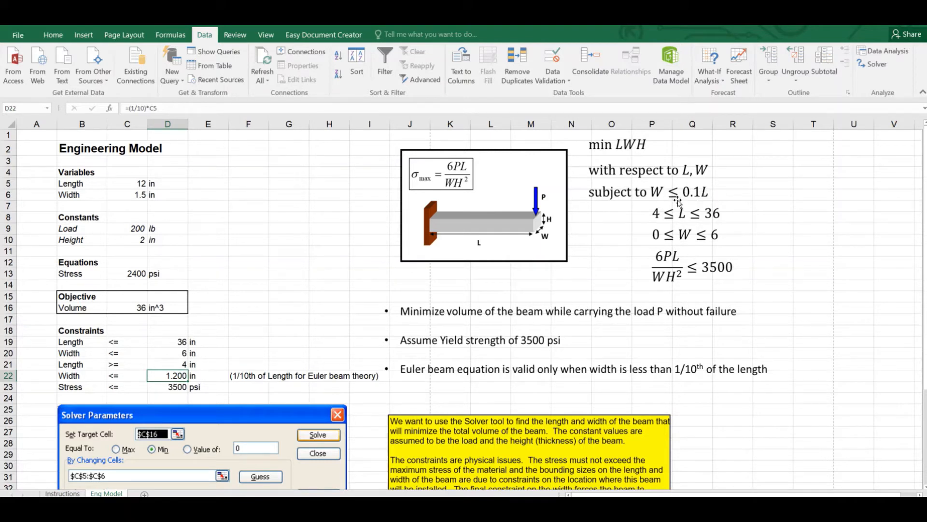
pyautogui.doubleClick(174, 375)
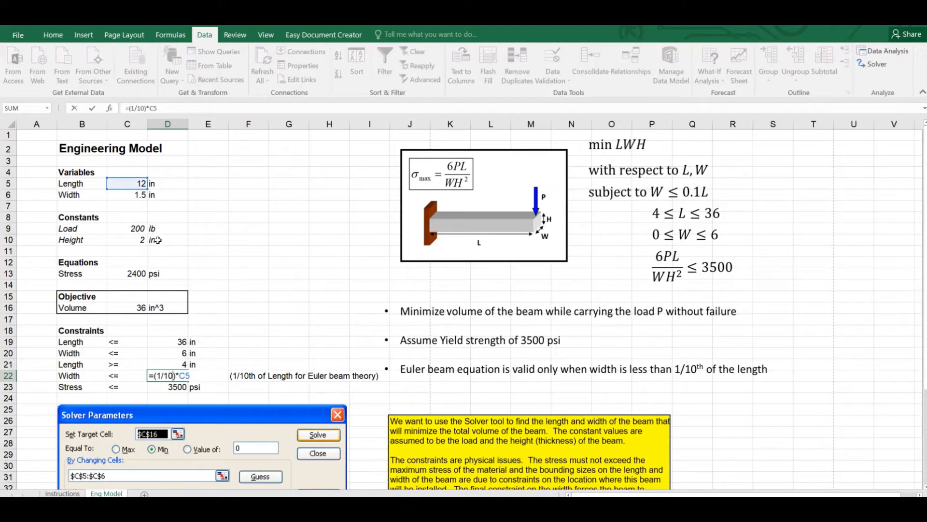
pyautogui.press('Escape')
# Review the upper Stress limit in D23 of the Constraints section.
pyautogui.click(166, 388)
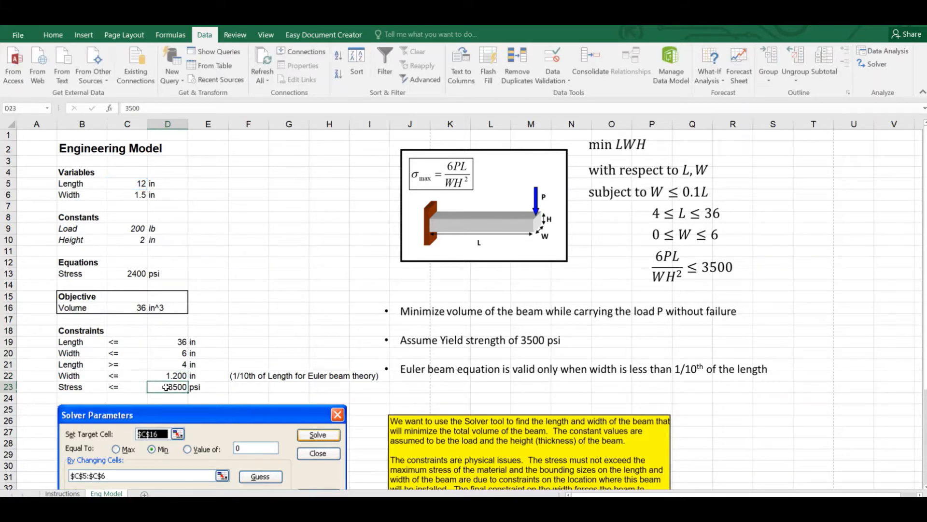
pyautogui.click(77, 388)
pyautogui.click(181, 388)
# Review the whole model from Variables to Constraints, including the inequality signs in C19:C23 and the limits in D19:D23.
pyautogui.moveTo(120, 385)
pyautogui.mouseDown()
pyautogui.moveTo(87, 304)
pyautogui.moveTo(84, 173)
pyautogui.moveTo(83, 329)
pyautogui.moveTo(101, 384)
pyautogui.mouseUp()
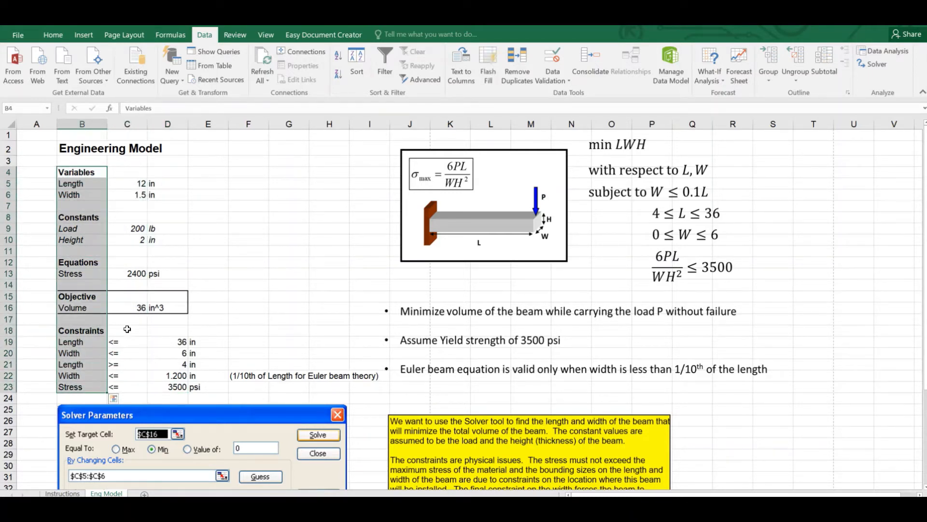
pyautogui.moveTo(121, 342); pyautogui.dragTo(123, 384)
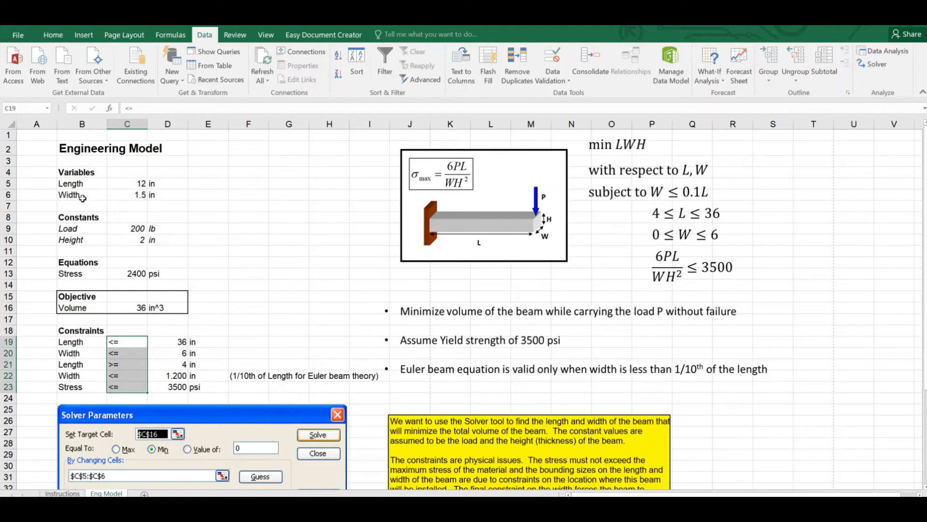
pyautogui.click(132, 184)
pyautogui.click(138, 194)
pyautogui.click(136, 229)
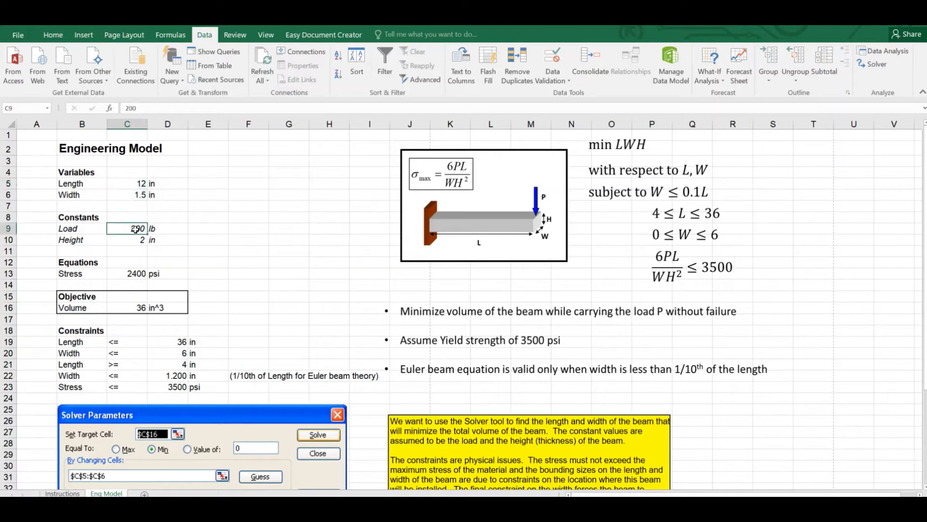
pyautogui.click(137, 240)
pyautogui.click(138, 273)
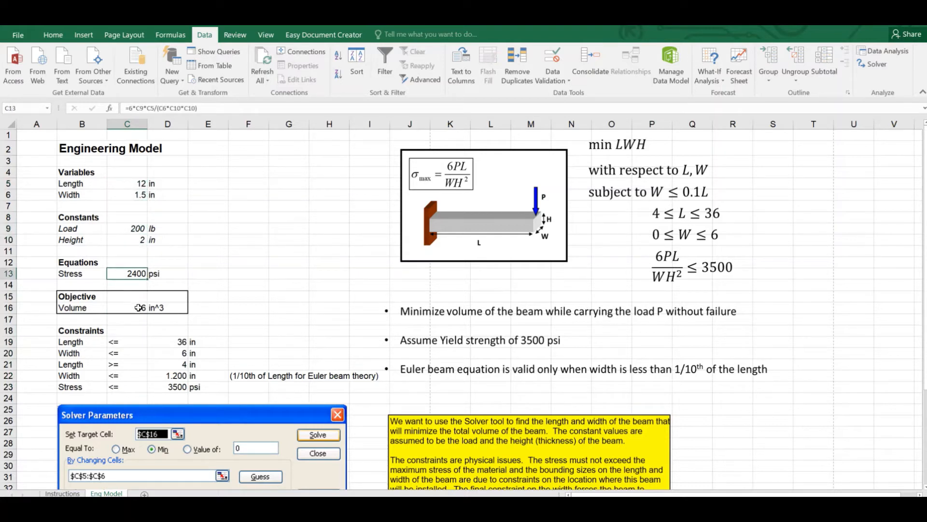
pyautogui.click(137, 308)
pyautogui.click(179, 341)
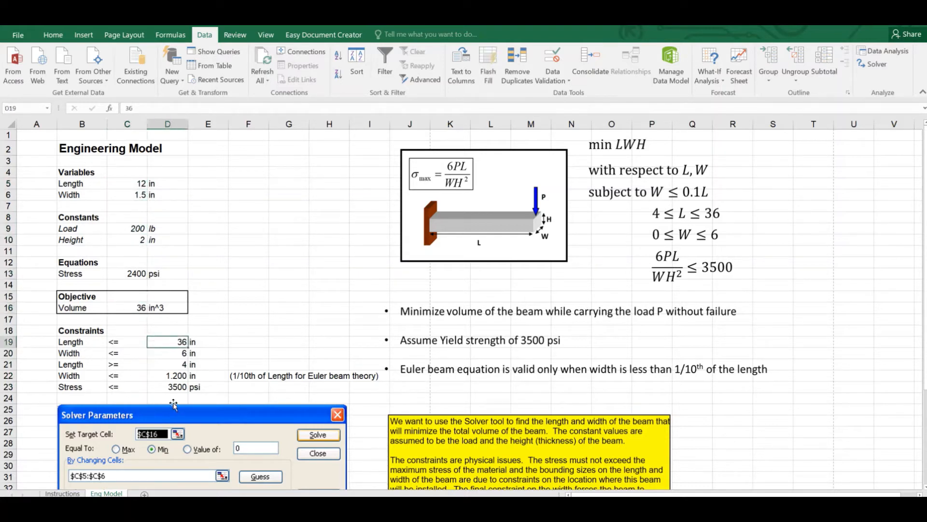
pyautogui.moveTo(172, 387); pyautogui.dragTo(171, 343)
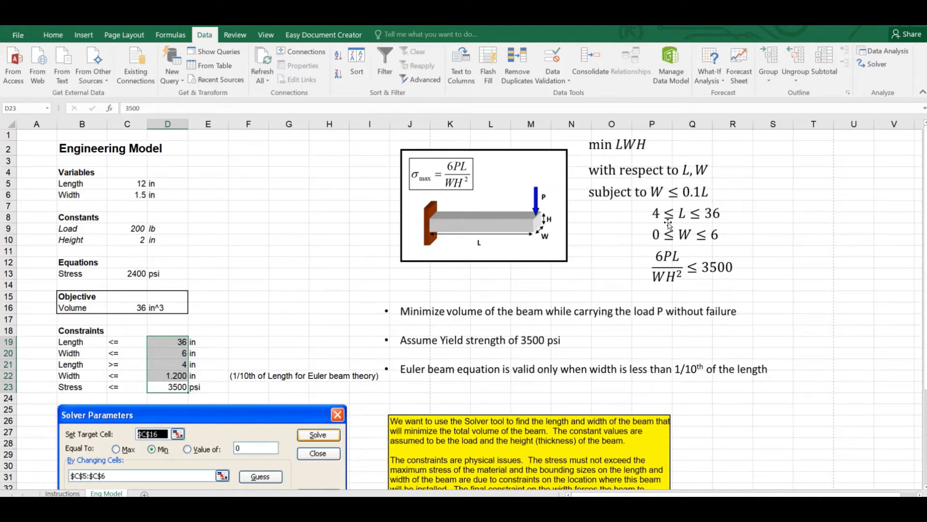
pyautogui.moveTo(69, 173); pyautogui.dragTo(235, 399)
pyautogui.click(253, 295)
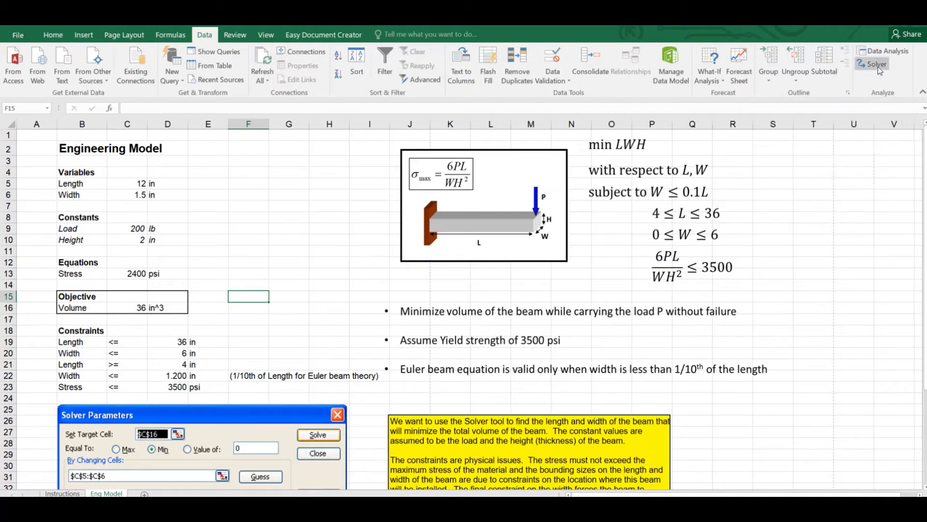
# Check in the Excel Add-ins list that Solver Add-in is enabled, and accept the list.
pyautogui.click(17, 35)
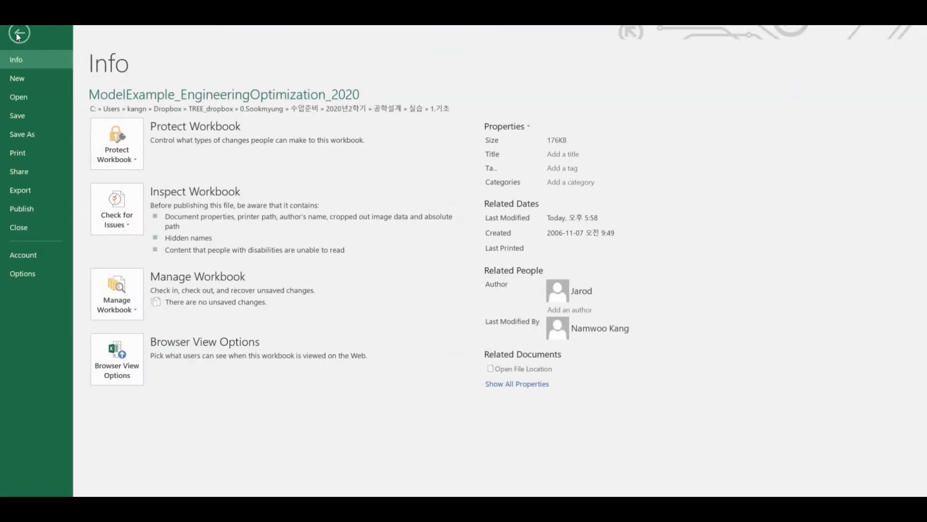
pyautogui.click(35, 274)
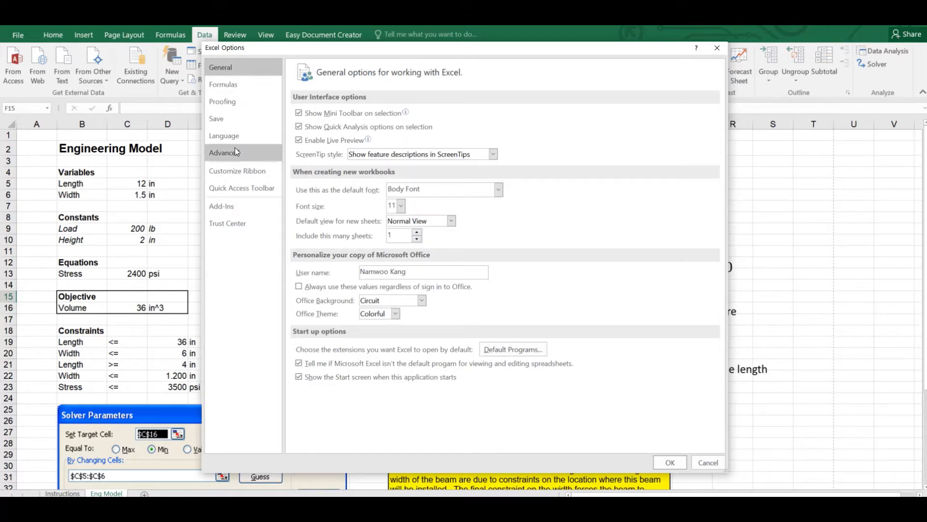
pyautogui.click(241, 215)
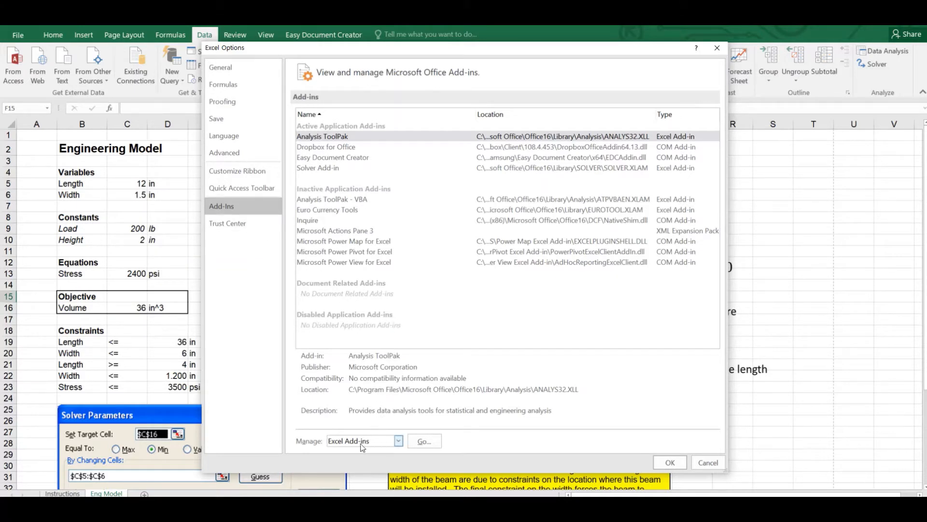
pyautogui.click(420, 441)
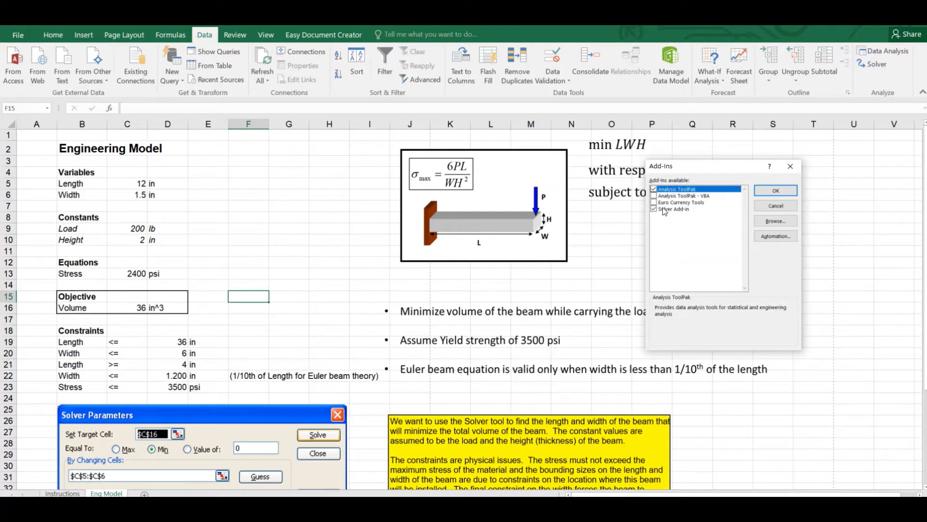
pyautogui.click(774, 194)
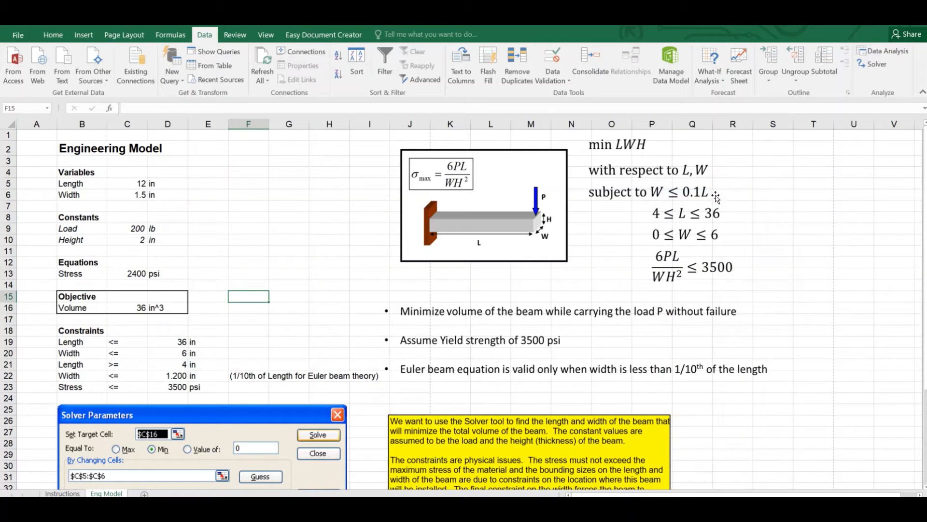
# Open Solver and set the objective to the Volume cell C16 with Min as the goal.
pyautogui.click(870, 66)
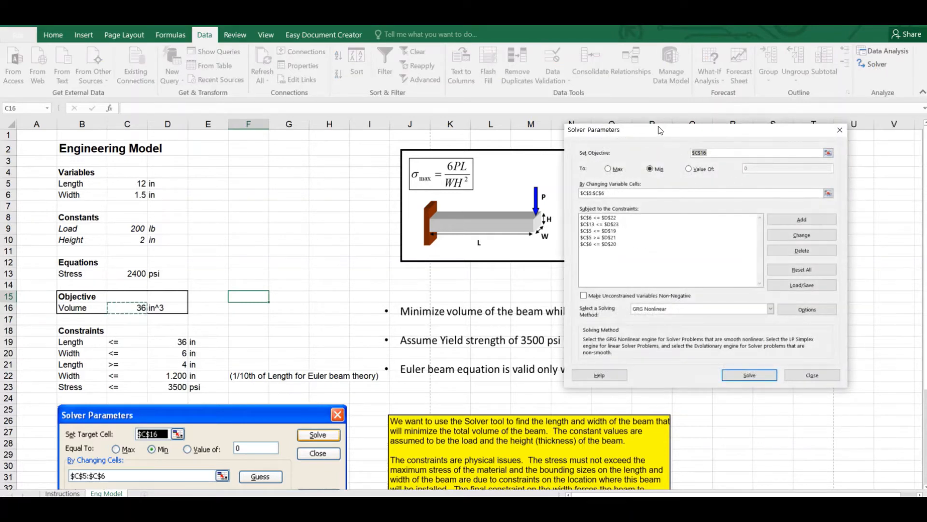
pyautogui.moveTo(666, 131); pyautogui.dragTo(624, 114)
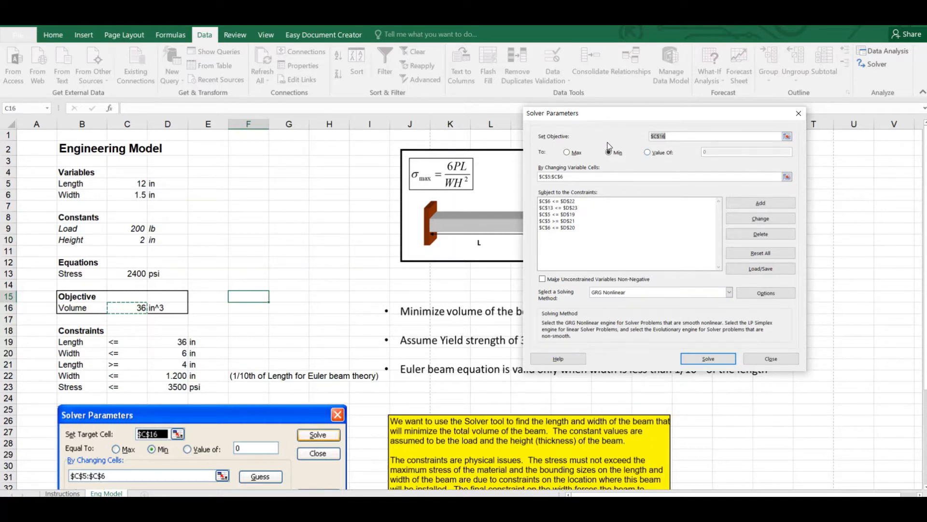
pyautogui.click(675, 136)
pyautogui.moveTo(670, 135); pyautogui.dragTo(648, 136)
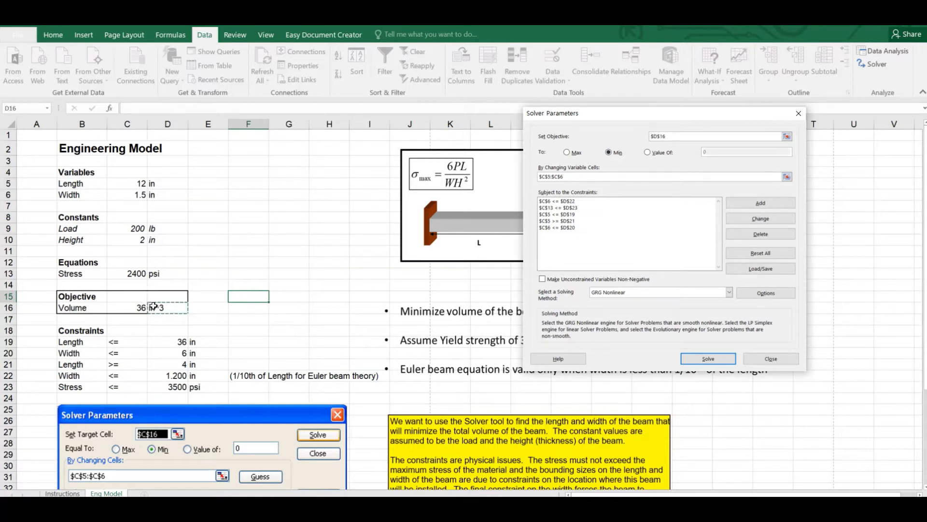
pyautogui.click(129, 309)
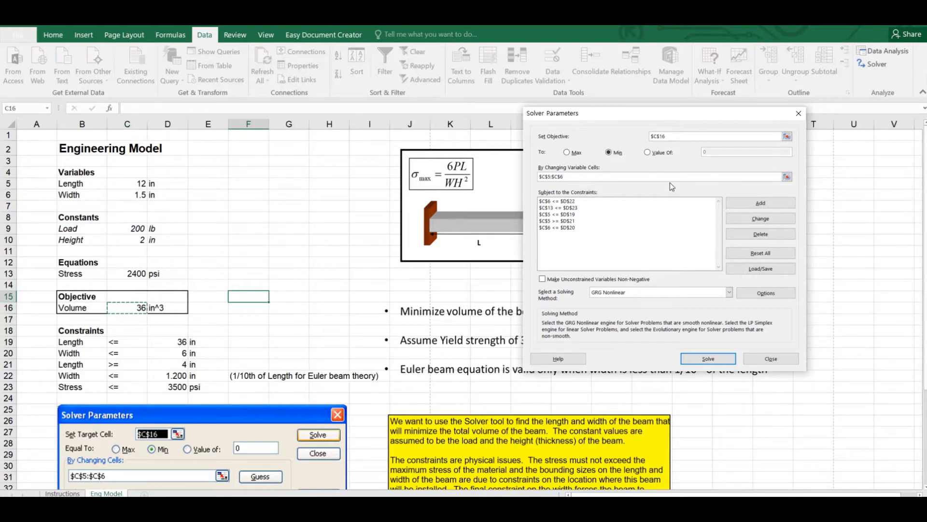
pyautogui.click(690, 137)
pyautogui.moveTo(690, 137); pyautogui.dragTo(648, 137)
pyautogui.press('BackSpace')
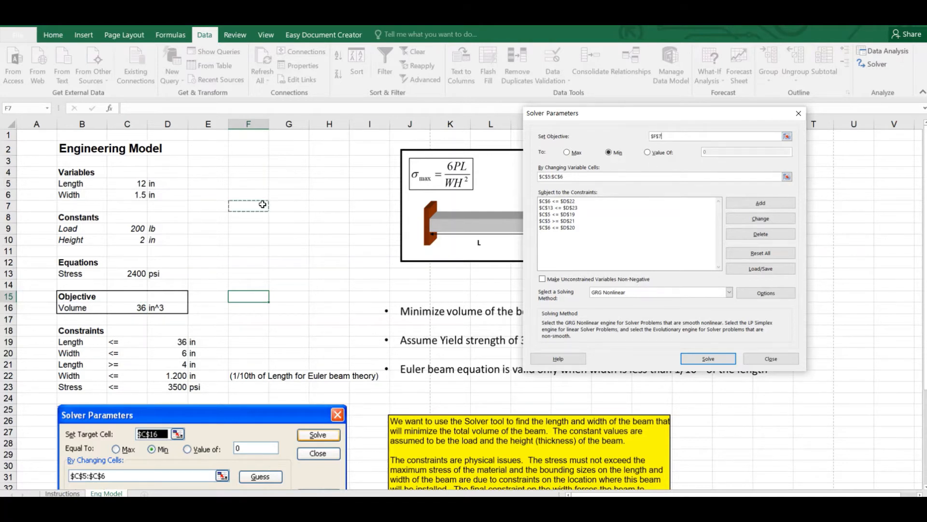
pyautogui.click(139, 162)
pyautogui.click(199, 239)
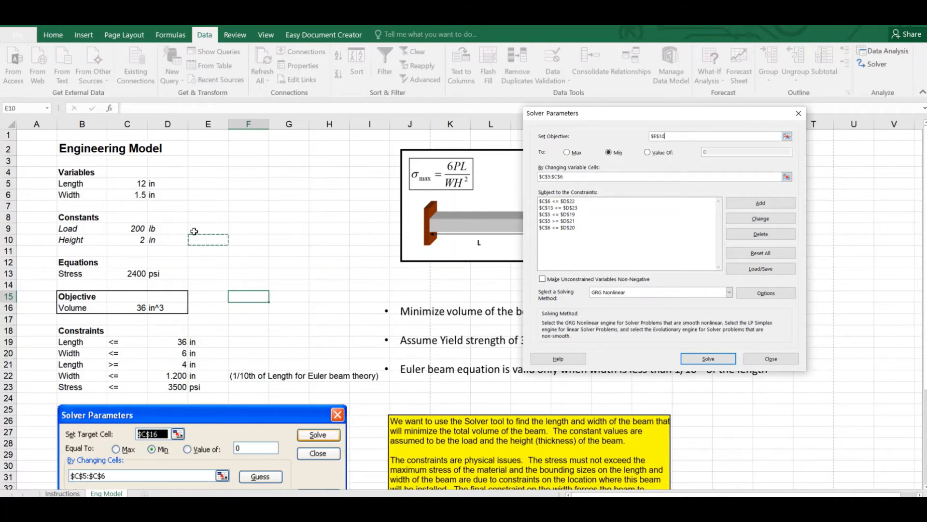
pyautogui.click(139, 308)
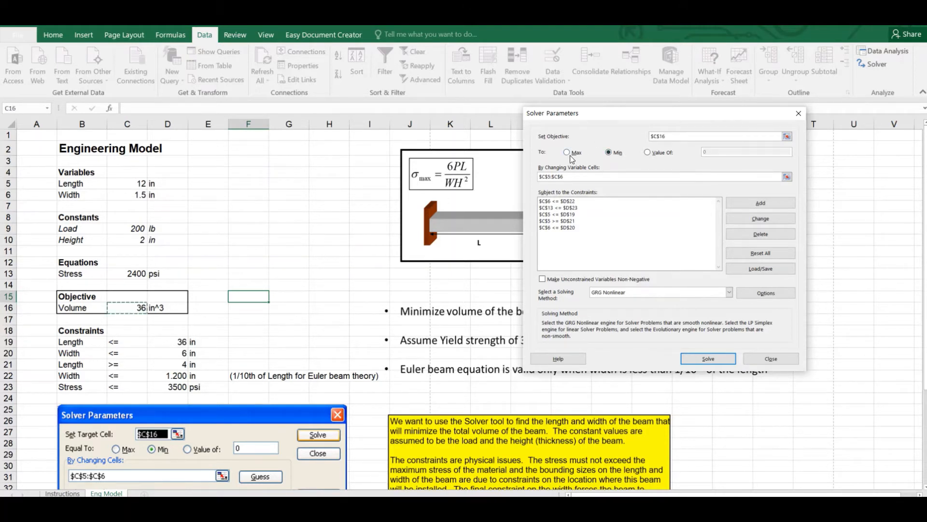
pyautogui.click(611, 153)
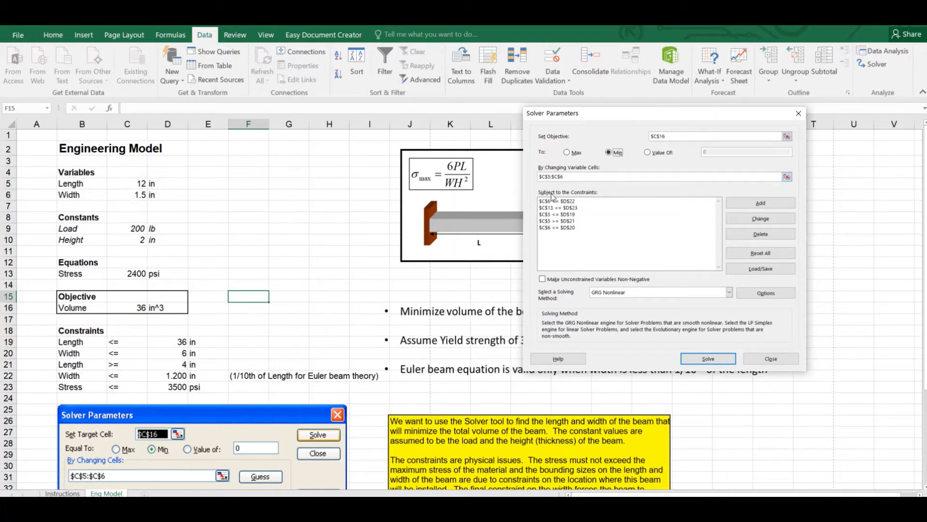
# Set Solver's changing variable cells to the Length and Width cells C5:C6.
pyautogui.click(545, 177)
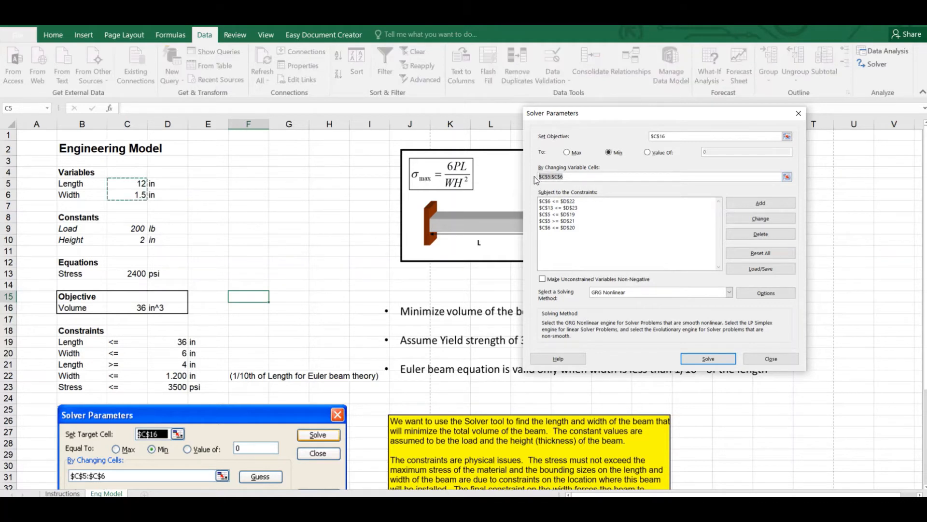
pyautogui.press('BackSpace')
pyautogui.moveTo(128, 185); pyautogui.dragTo(125, 197)
# Review Solver's constraints C6 <= D22 and C13 <= D23 against the worksheet's Constraints section and the written formulation.
pyautogui.click(567, 202)
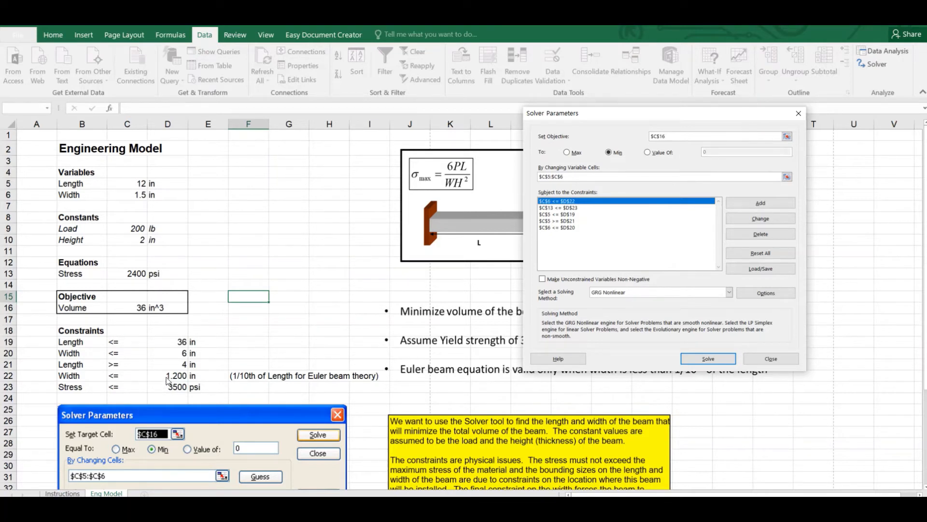
pyautogui.moveTo(730, 114); pyautogui.dragTo(502, 132)
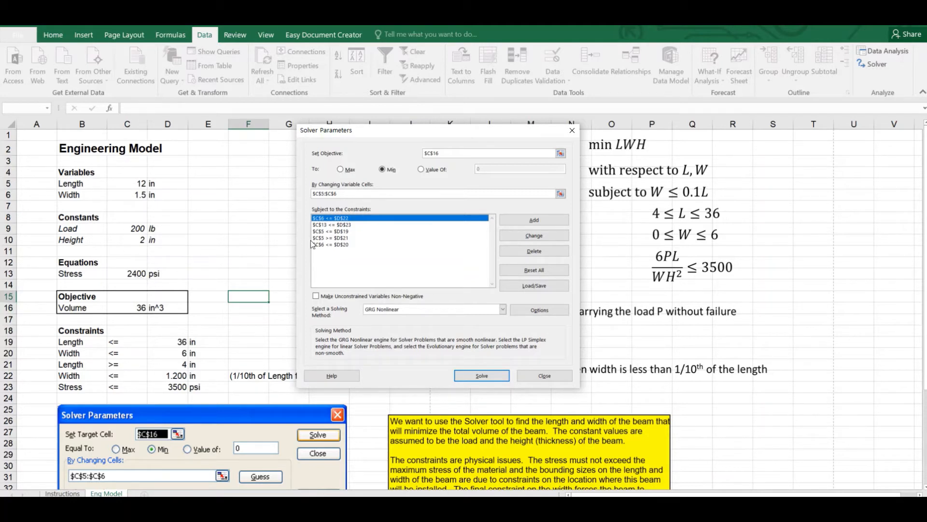
pyautogui.click(351, 225)
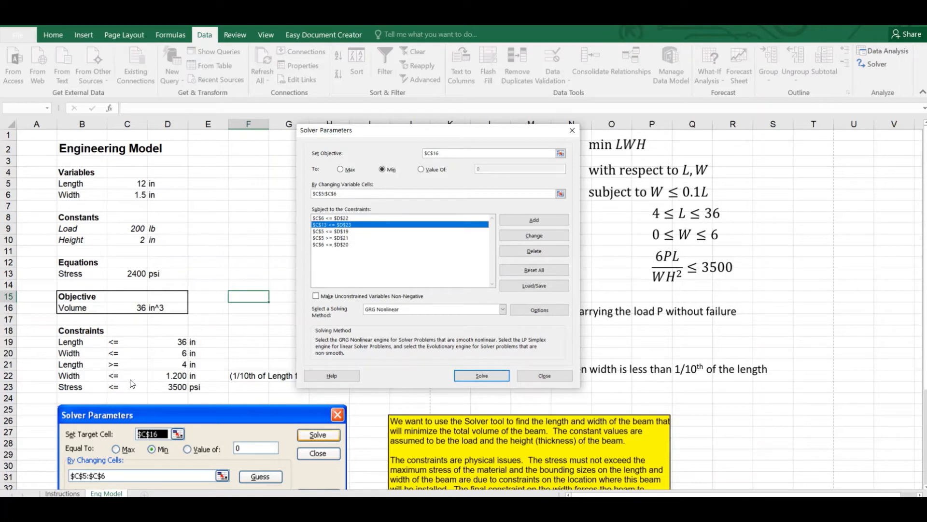
# Delete the Width constraint C6 <= D22 from Solver and add it back using cell C6, the <= operator and limit D22.
pyautogui.click(343, 218)
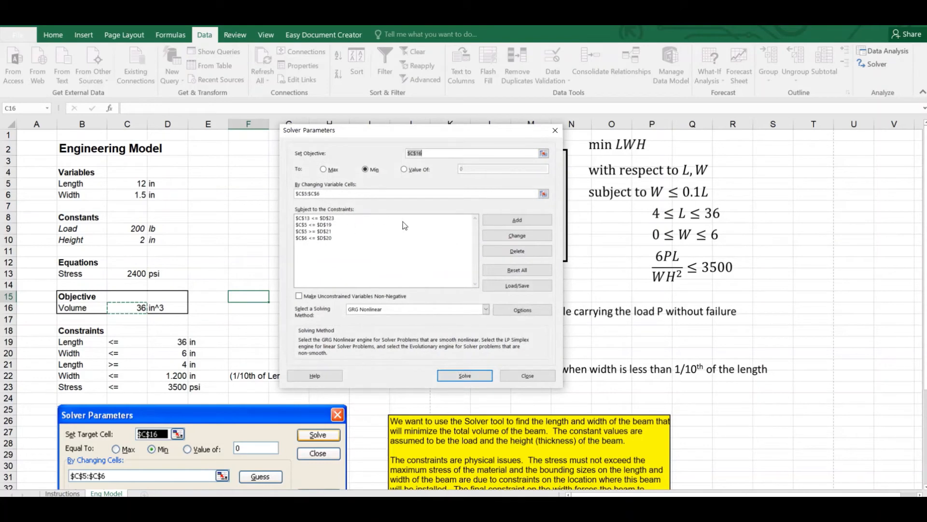
pyautogui.click(506, 220)
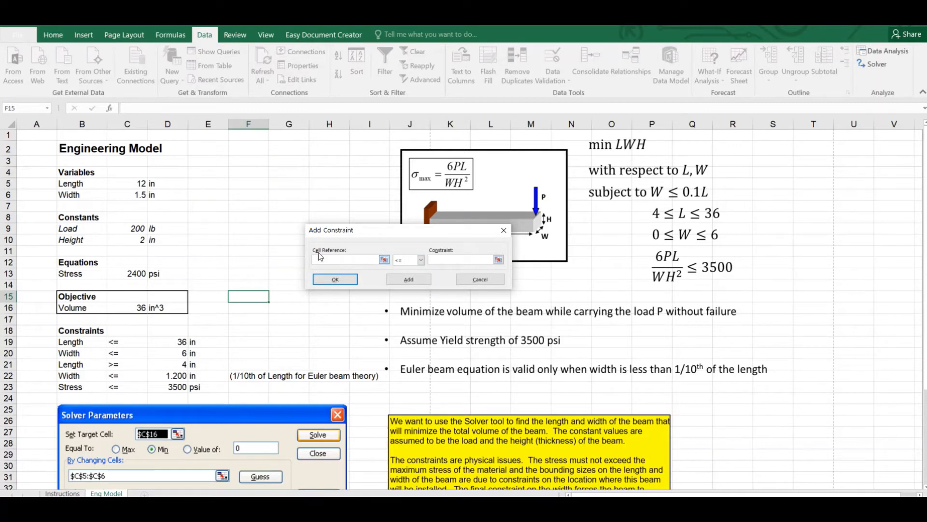
pyautogui.click(137, 195)
pyautogui.click(420, 260)
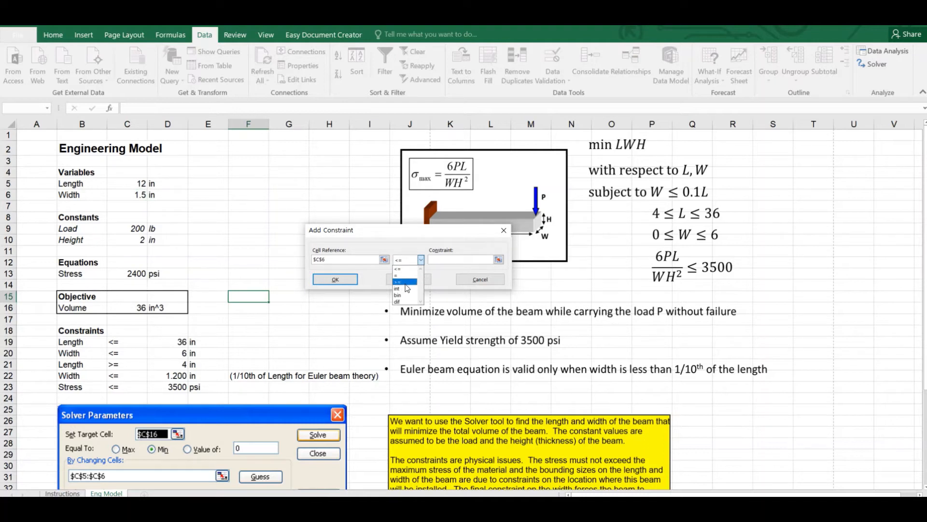
pyautogui.click(412, 269)
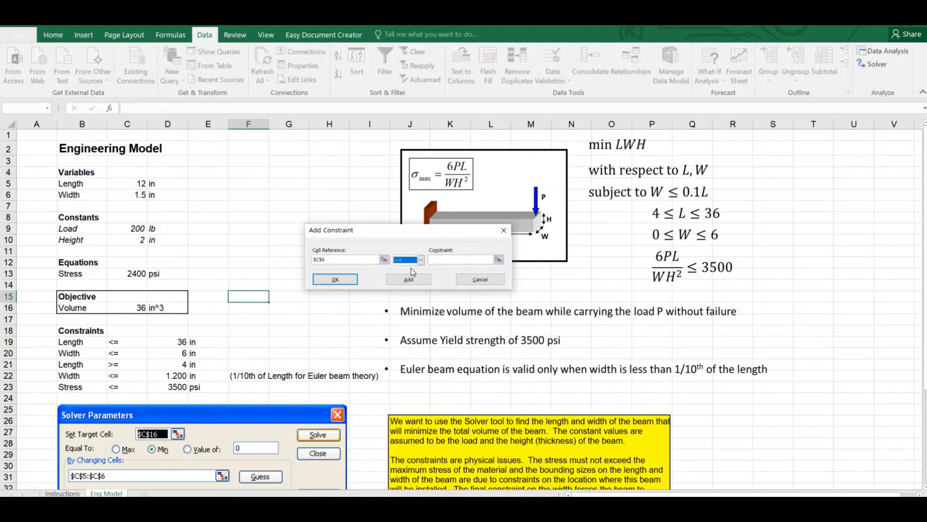
pyautogui.click(448, 259)
pyautogui.click(160, 378)
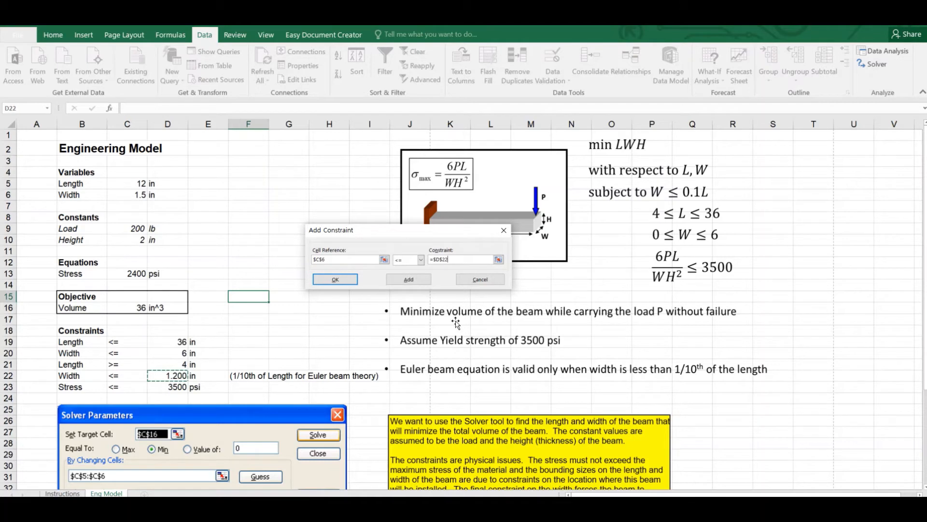
pyautogui.click(349, 282)
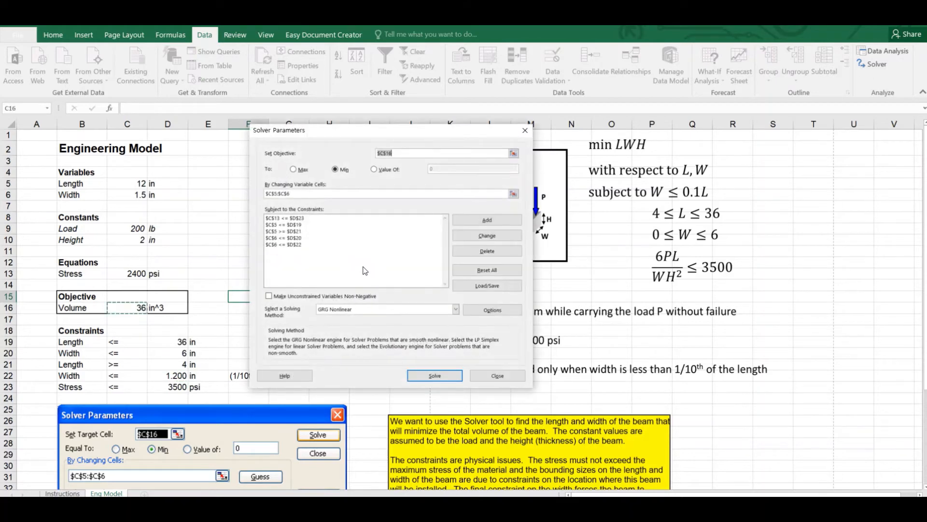
# Delete the Stress constraint C13 <= D23 from Solver and add it back using cell C13, the <= operator and limit D23.
pyautogui.click(296, 245)
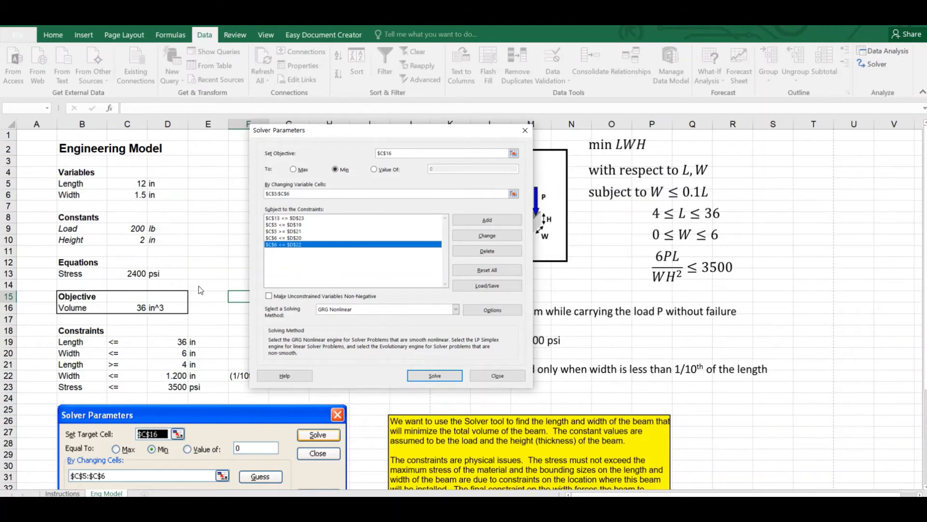
pyautogui.click(292, 220)
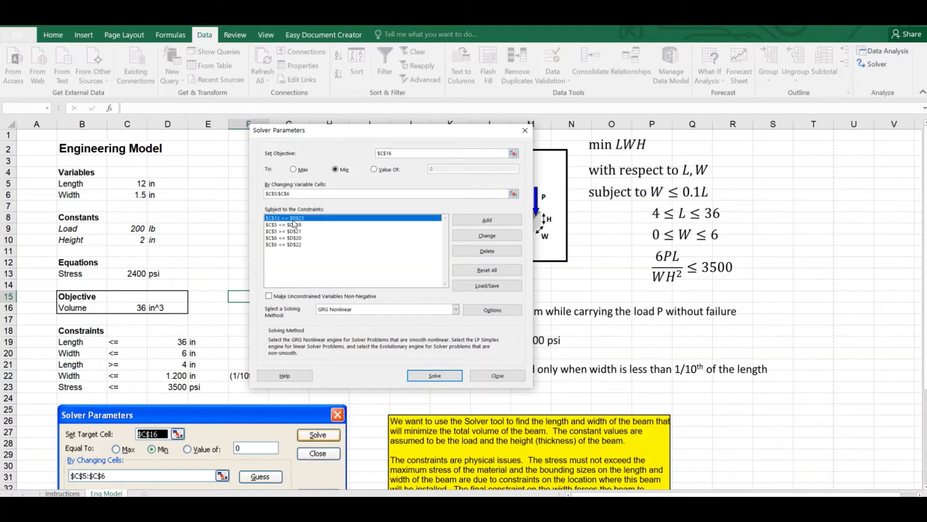
pyautogui.click(493, 251)
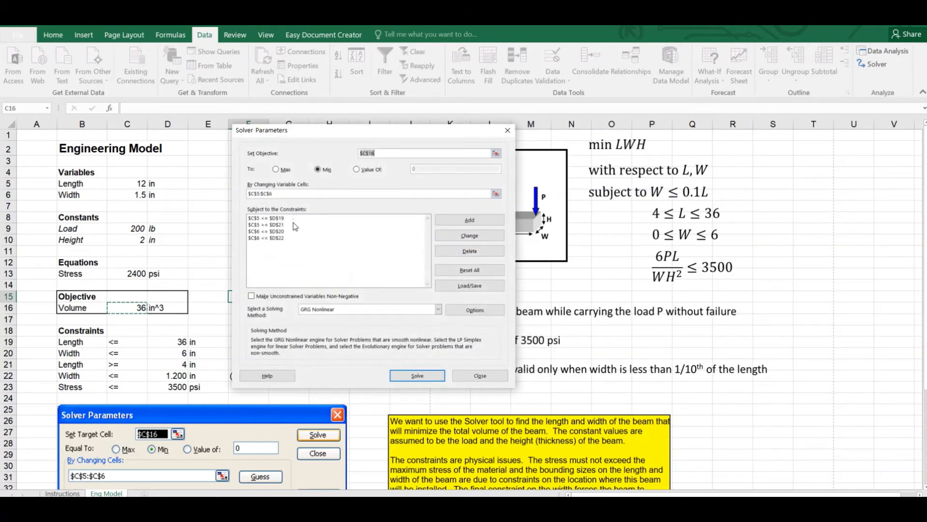
pyautogui.click(493, 222)
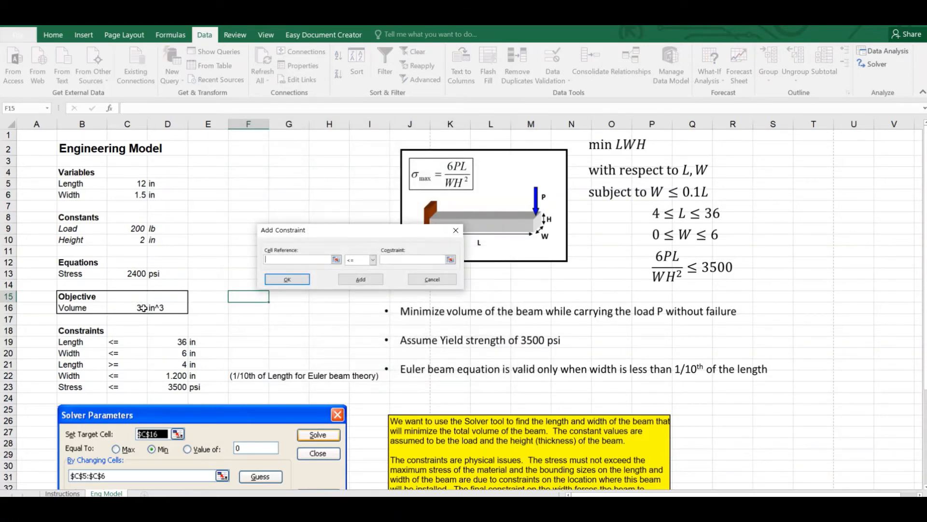
pyautogui.click(135, 273)
pyautogui.click(396, 260)
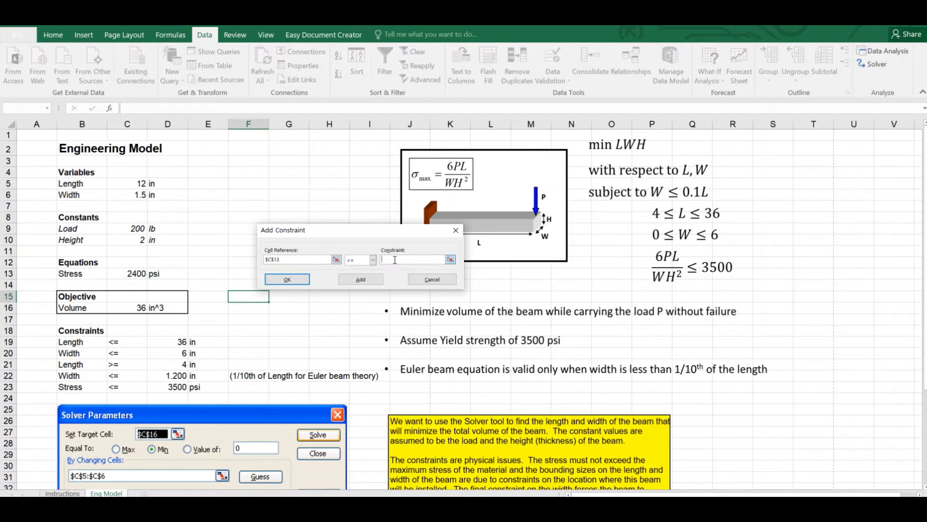
pyautogui.click(174, 388)
pyautogui.click(287, 280)
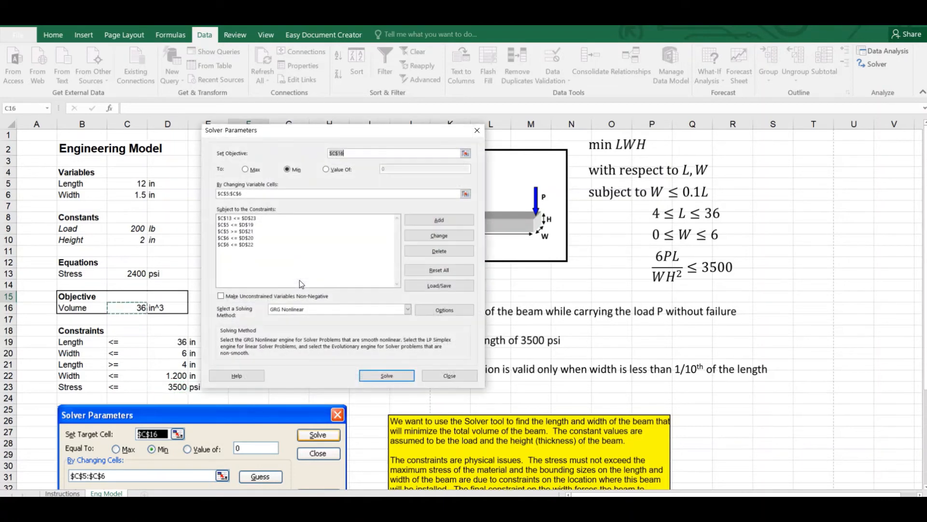
pyautogui.moveTo(355, 131); pyautogui.dragTo(411, 112)
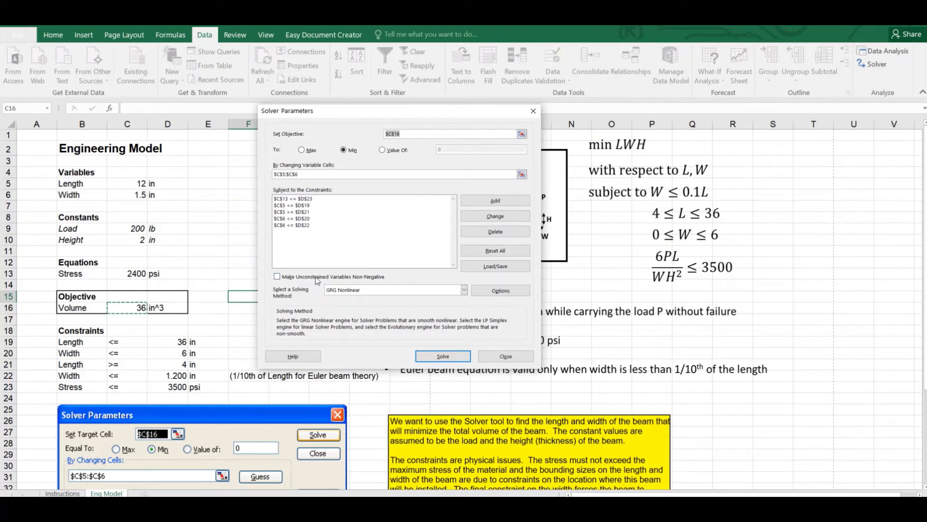
pyautogui.click(166, 343)
pyautogui.click(168, 353)
pyautogui.click(169, 374)
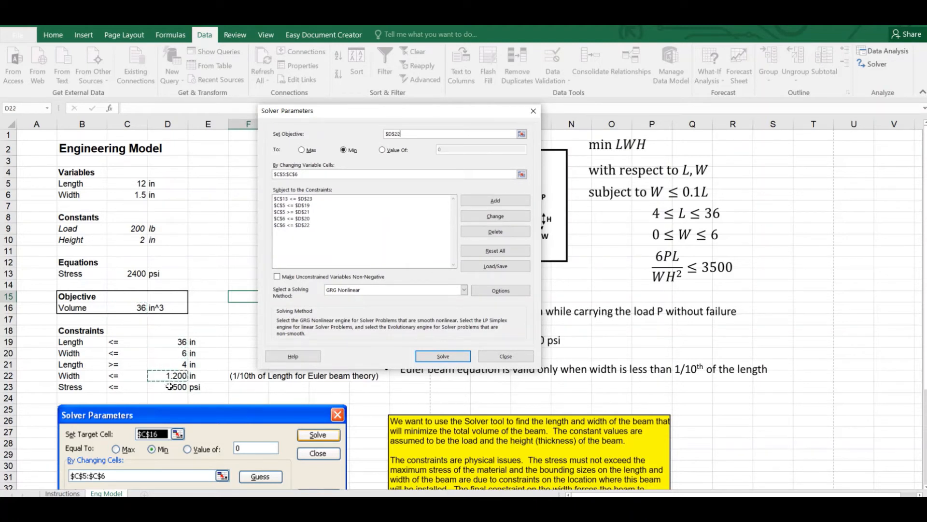
pyautogui.click(137, 259)
pyautogui.click(142, 228)
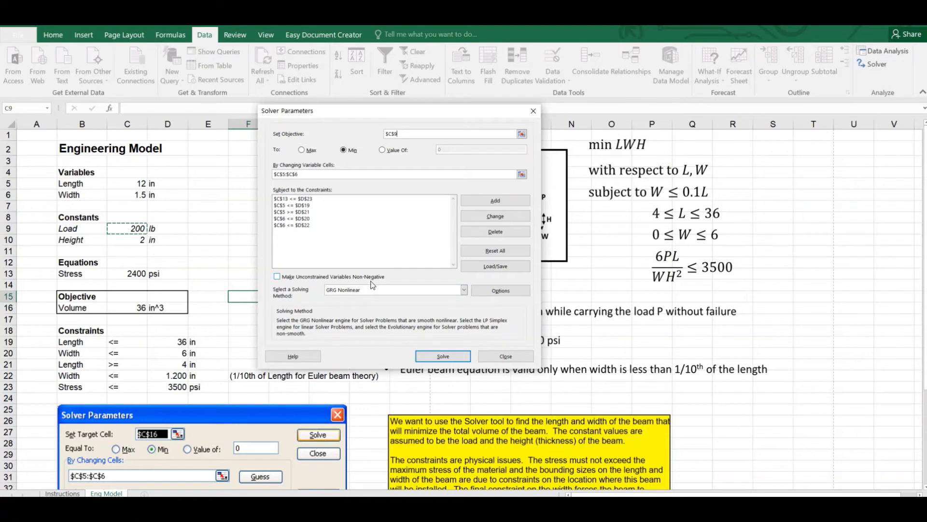
pyautogui.moveTo(386, 110); pyautogui.dragTo(250, 125)
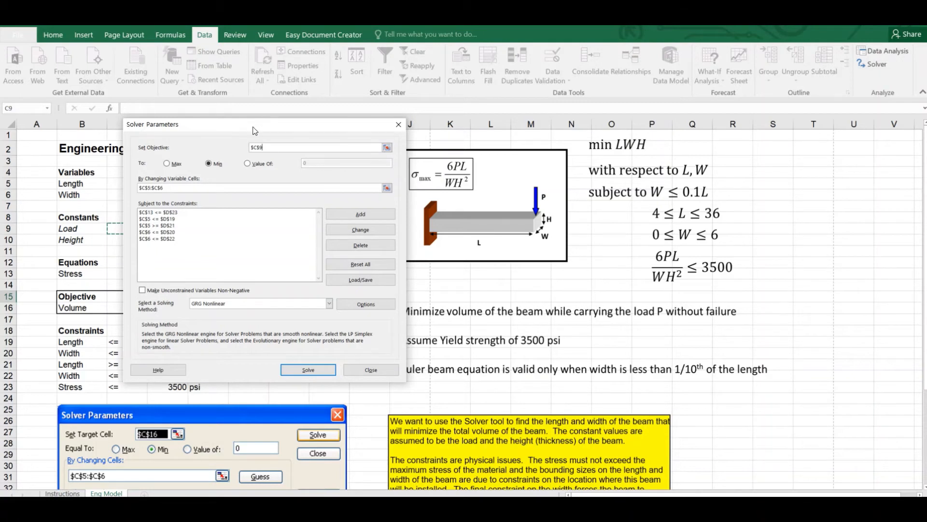
pyautogui.moveTo(255, 130); pyautogui.dragTo(357, 112)
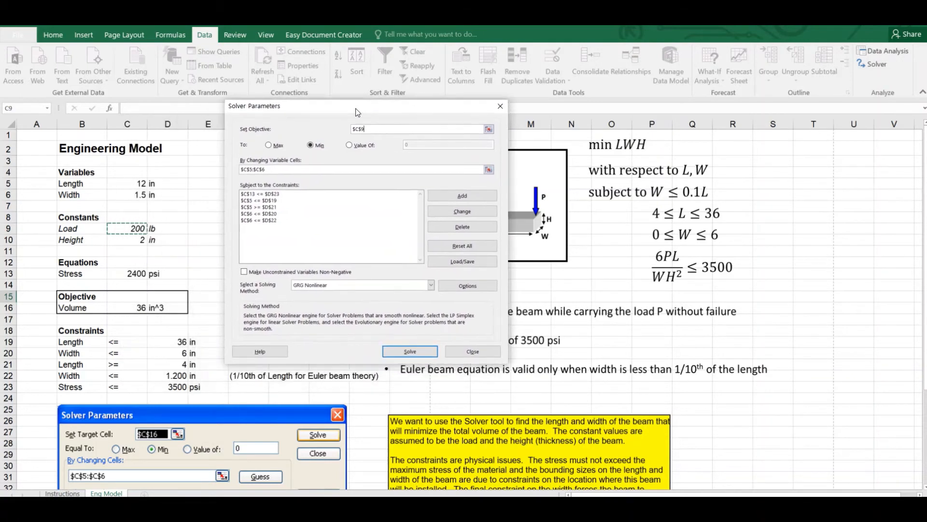
# Make unconstrained variables non-negative in Solver and choose GRG Nonlinear as the solving method.
pyautogui.click(244, 272)
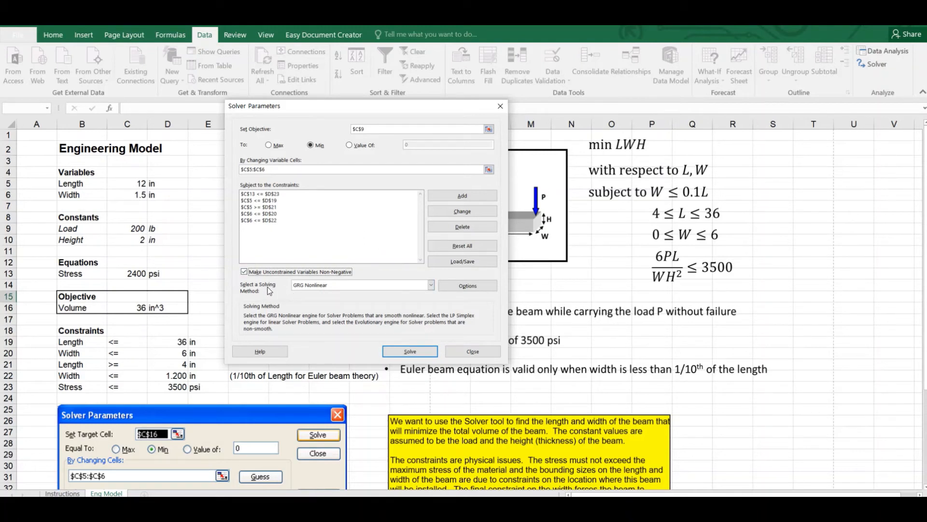
pyautogui.click(311, 285)
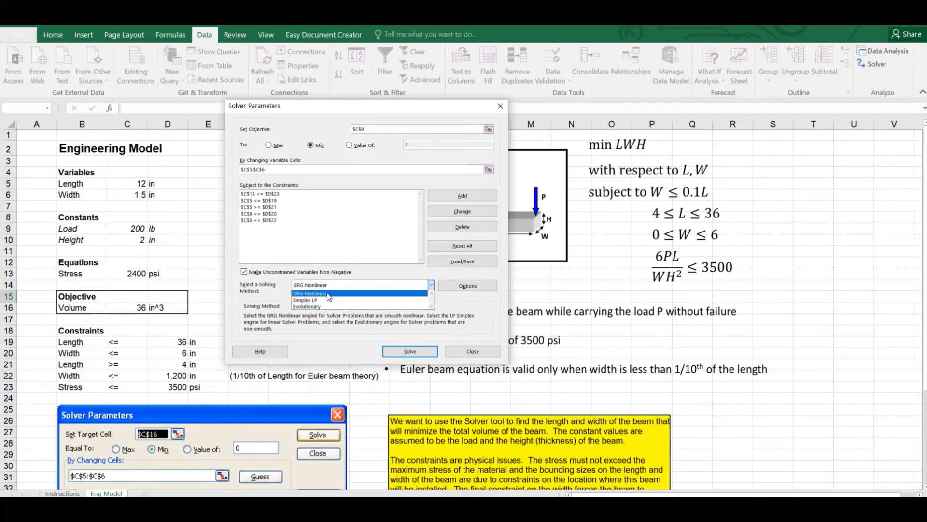
pyautogui.click(327, 293)
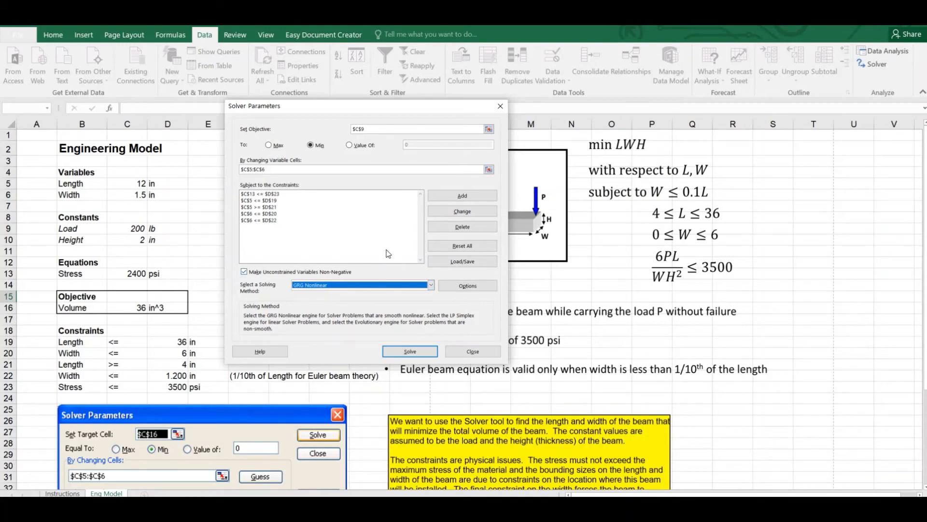
# Reset Solver's objective to the Volume cell C16, solve the beam model and keep the Solver solution.
pyautogui.click(410, 352)
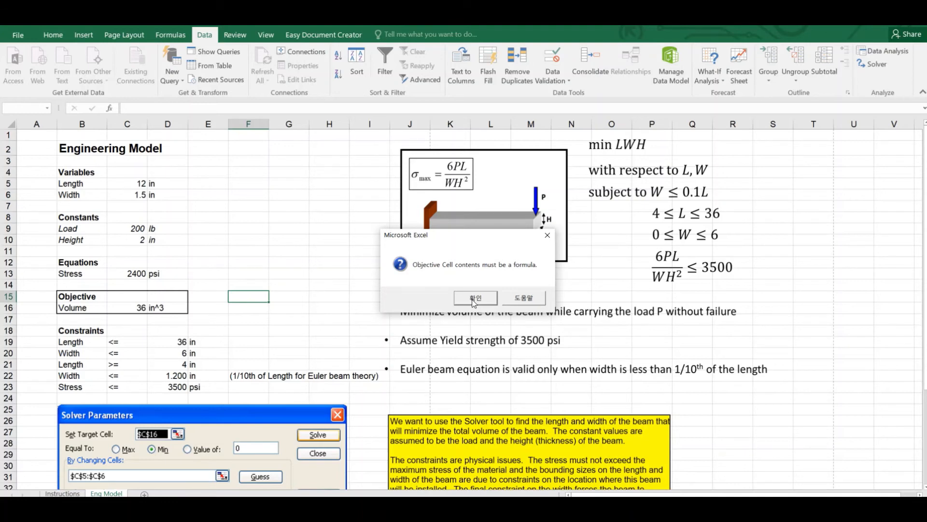
pyautogui.click(474, 299)
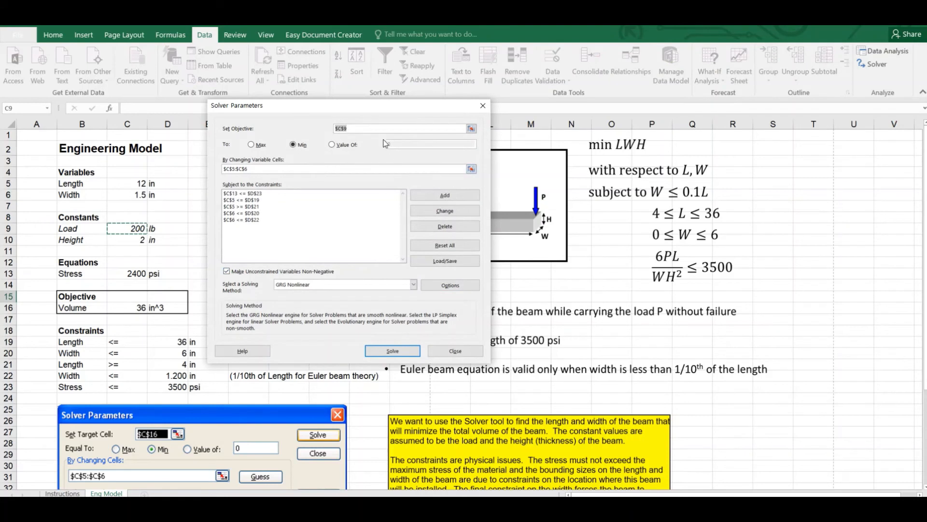
pyautogui.moveTo(357, 127); pyautogui.dragTo(300, 123)
pyautogui.click(137, 308)
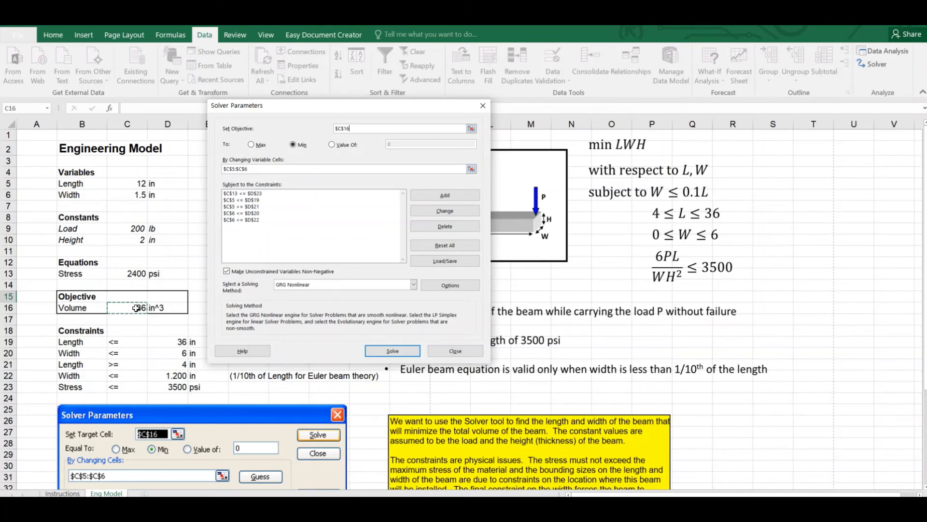
pyautogui.click(379, 351)
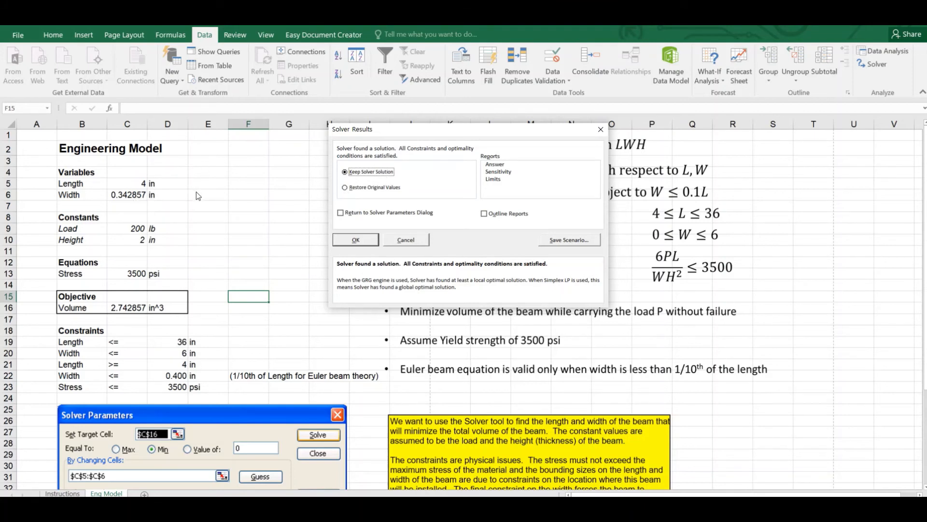
pyautogui.click(369, 243)
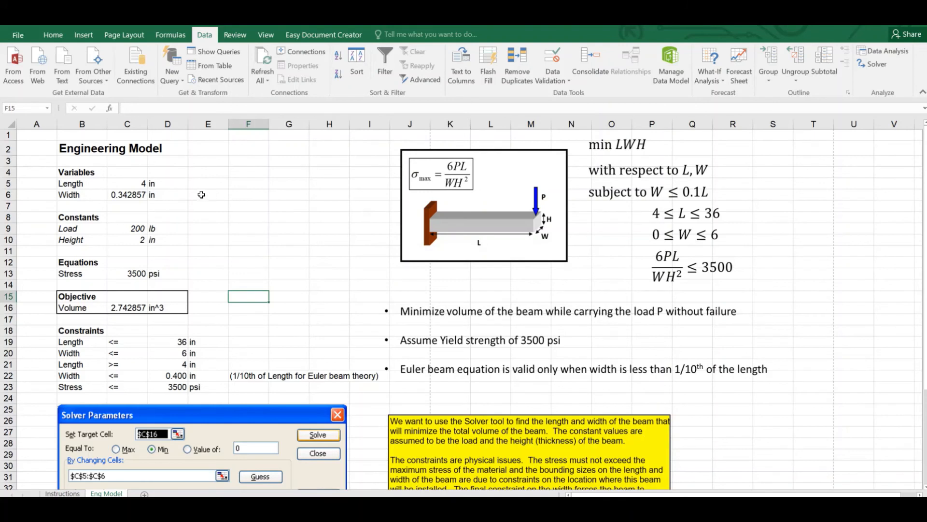
# Examine the optimized Length and Width in C5:C6, the Volume in C16 and the Stress in C13.
pyautogui.click(130, 186)
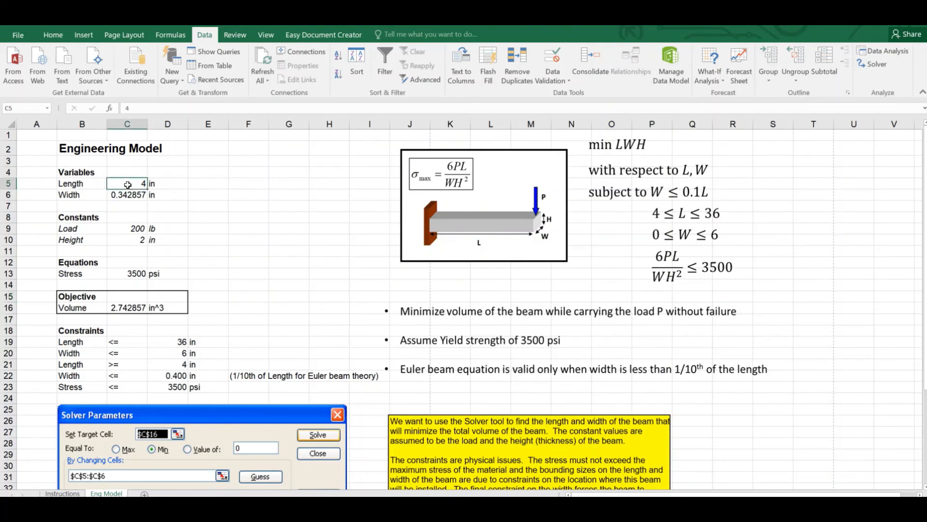
pyautogui.moveTo(127, 184); pyautogui.dragTo(128, 195)
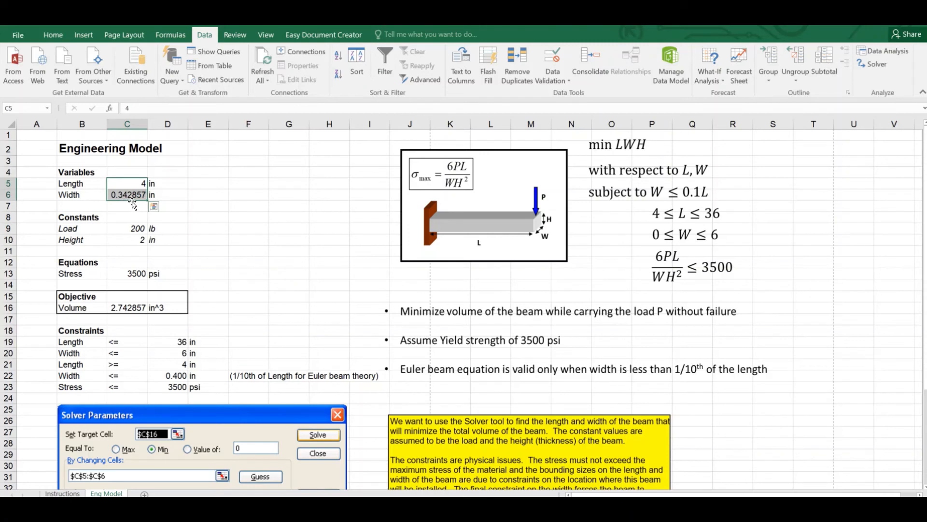
pyautogui.click(134, 309)
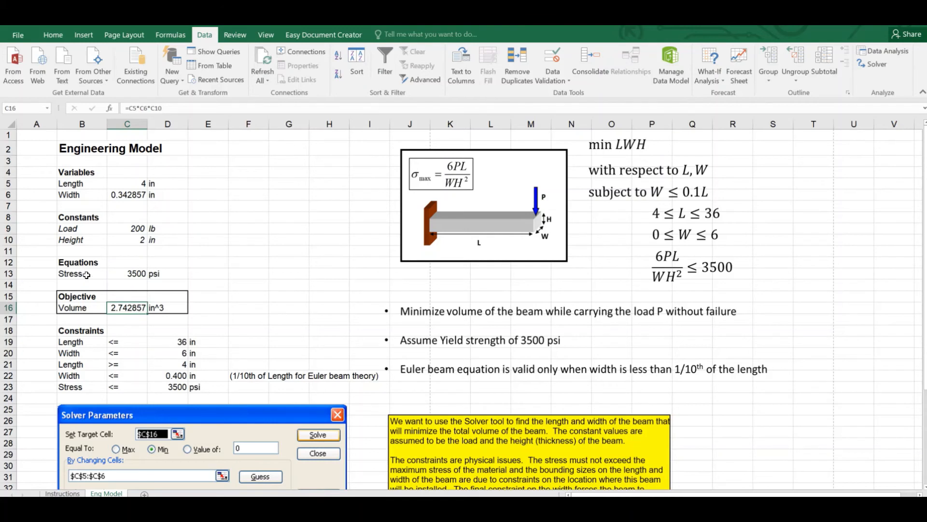
pyautogui.click(122, 277)
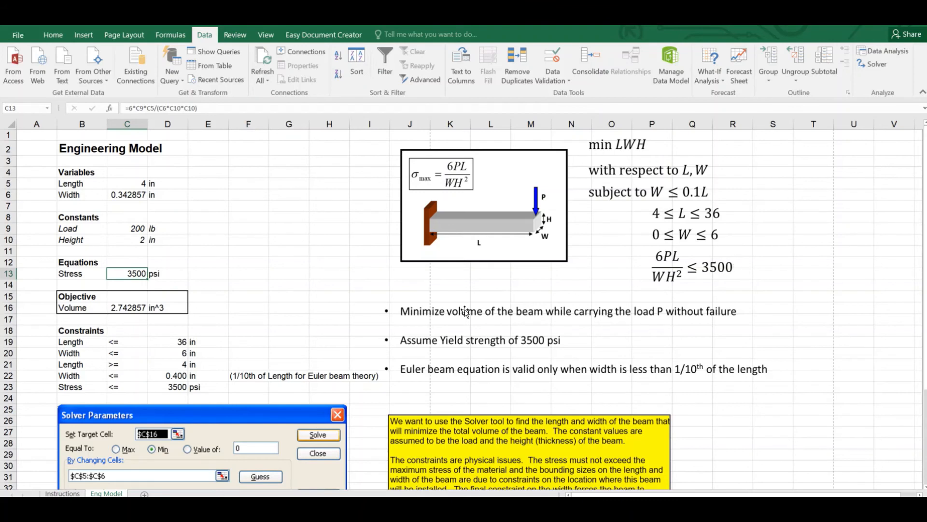
# Set the Stress constraint limit in cell D23 to 3600 psi.
pyautogui.click(178, 387)
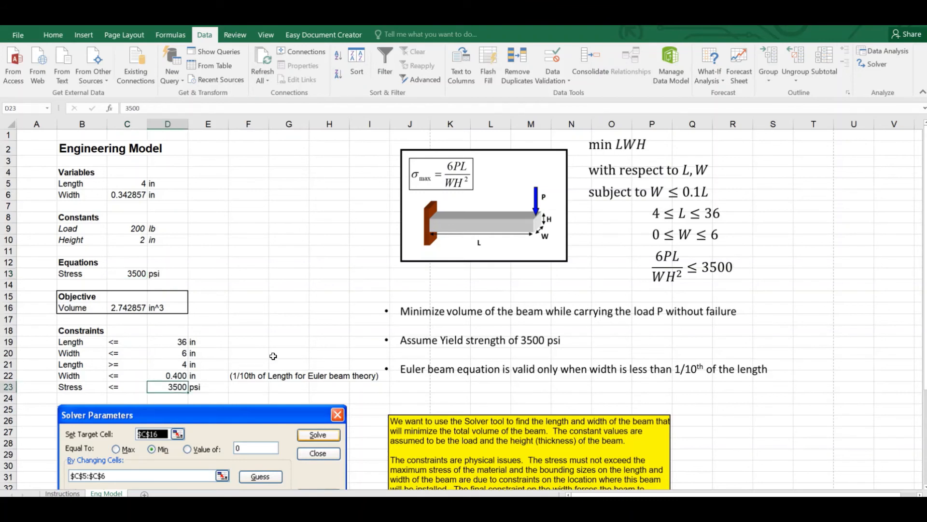
pyautogui.write('3600')
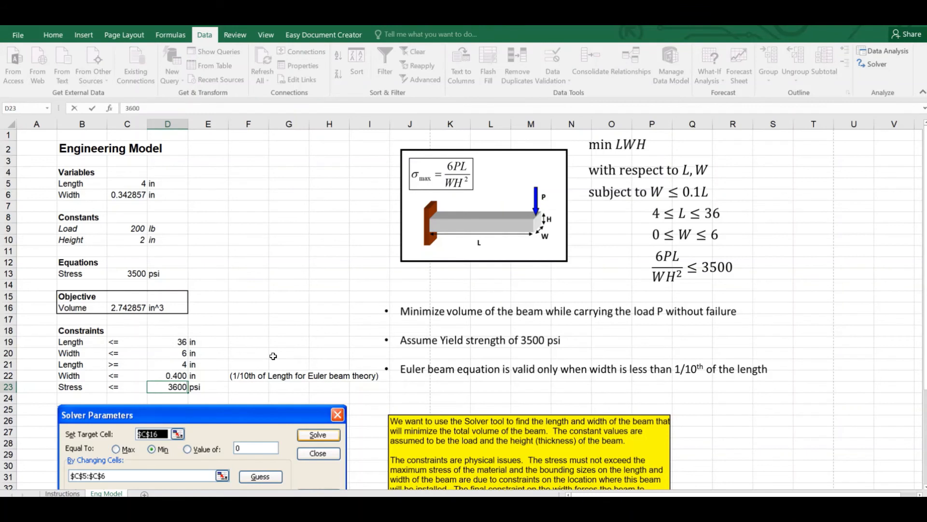
pyautogui.press('Return')
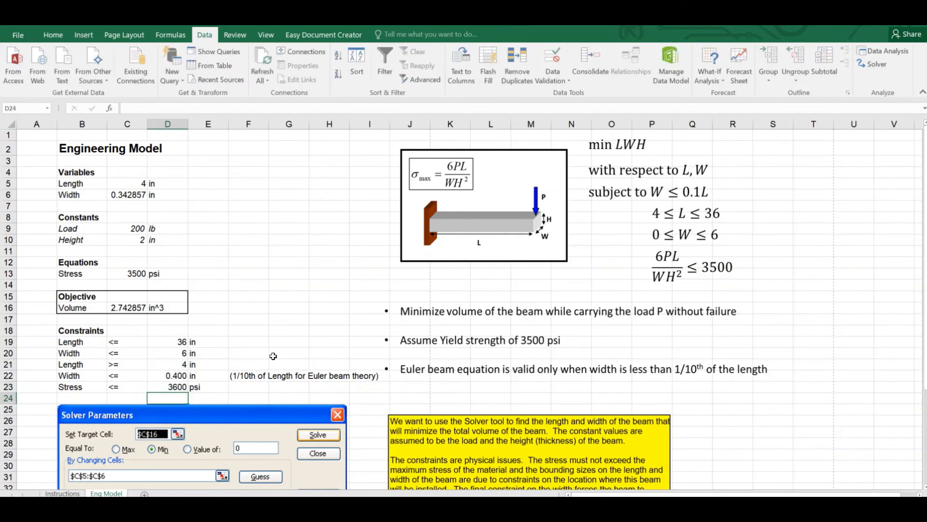
# Rerun Solver with the changed stress limit, compare the results in the worksheet and keep the Solver solution.
pyautogui.click(871, 65)
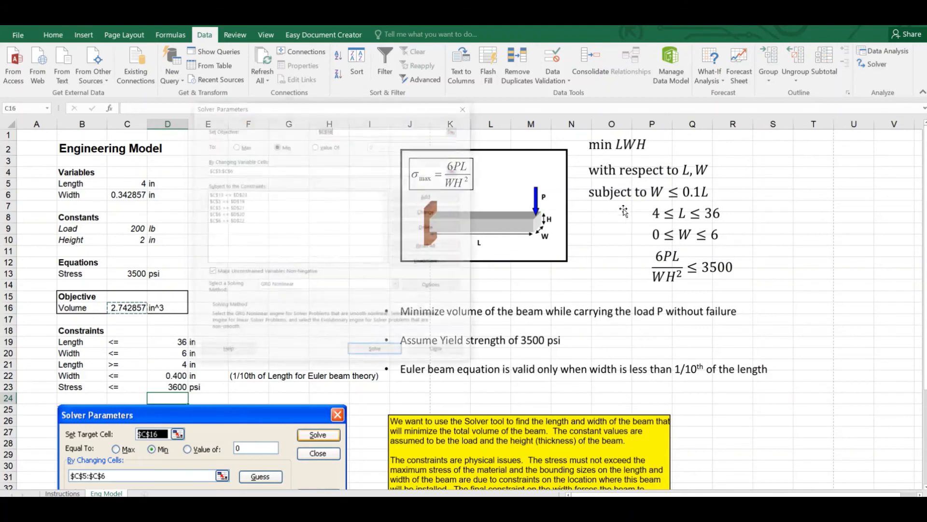
pyautogui.moveTo(336, 109); pyautogui.dragTo(424, 100)
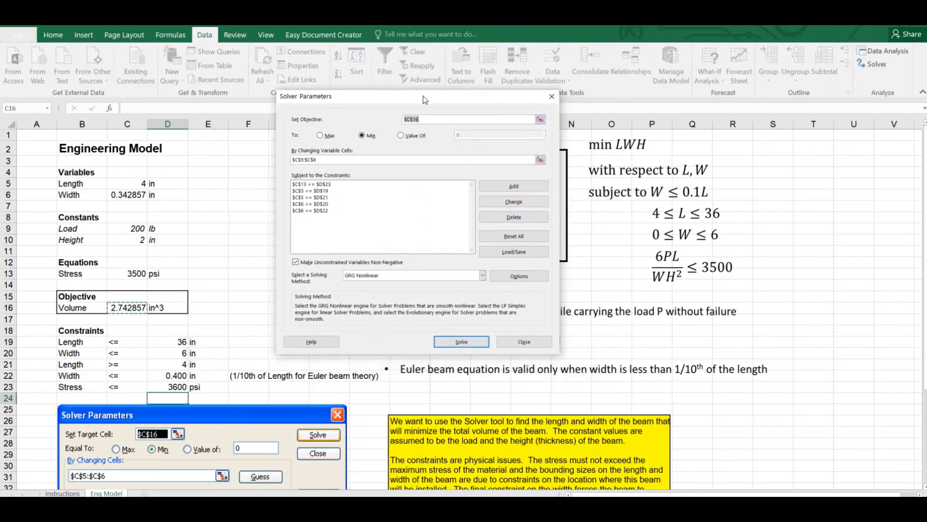
pyautogui.click(467, 341)
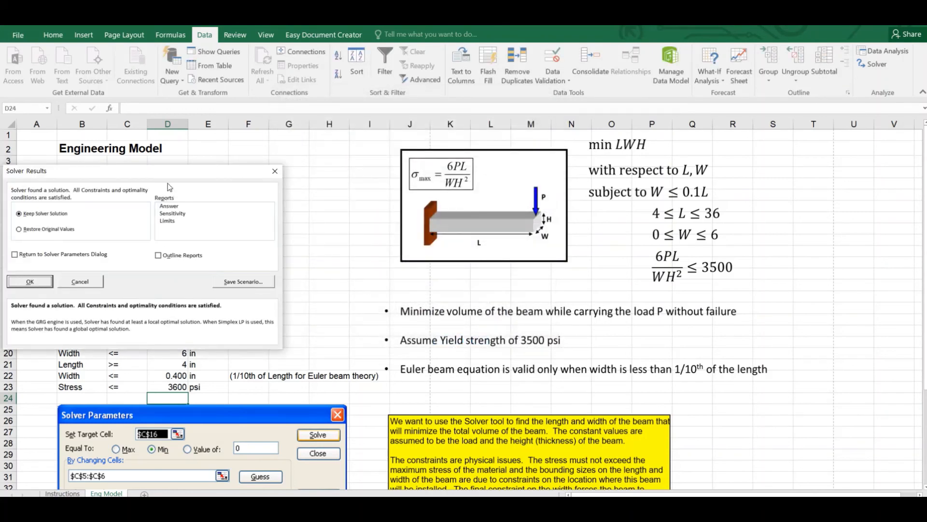
pyautogui.moveTo(170, 169); pyautogui.dragTo(490, 112)
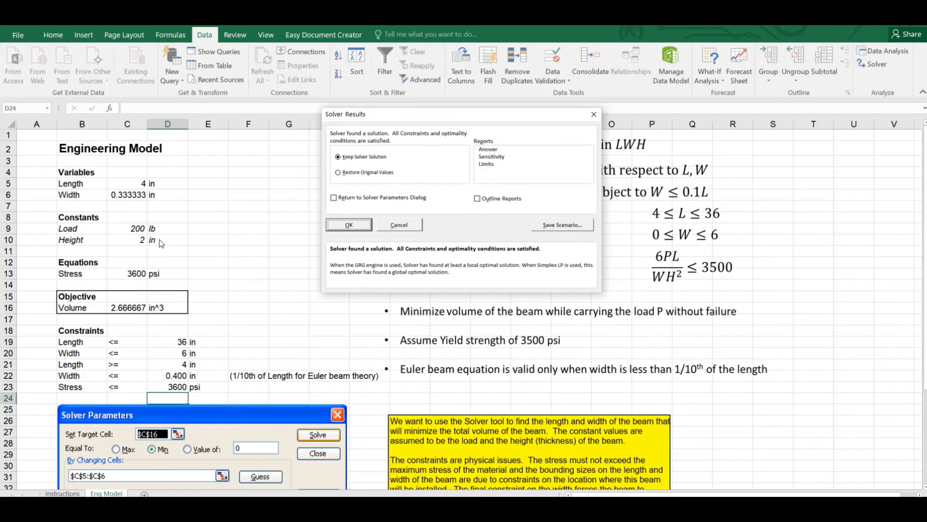
pyautogui.click(349, 224)
# Set the starting Length in C5 to 2 in and the starting Width in C6 to 3 in.
pyautogui.click(136, 183)
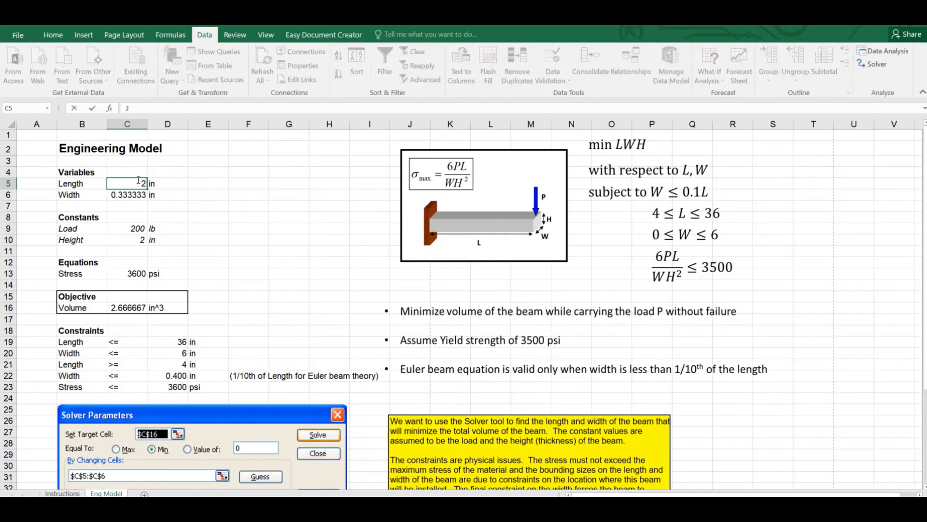
pyautogui.write('2')
pyautogui.press('Return')
pyautogui.write('3')
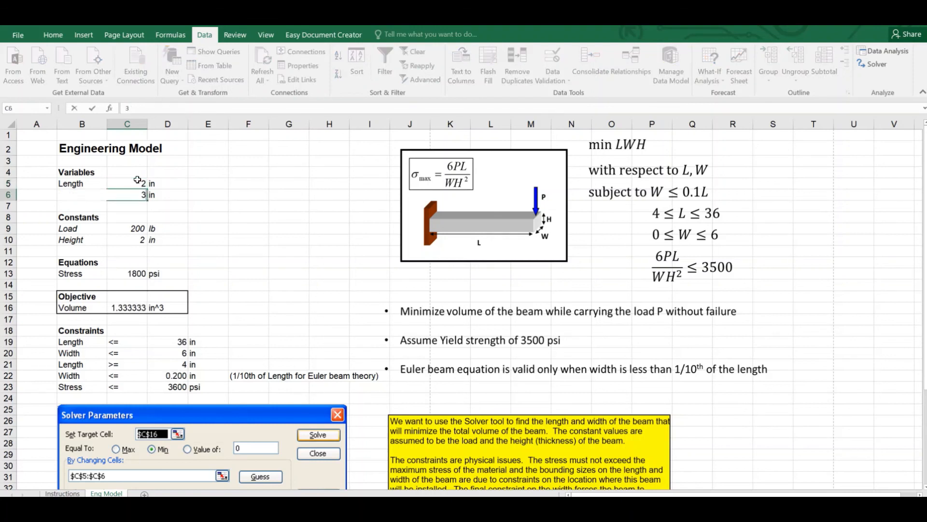
pyautogui.press('Return')
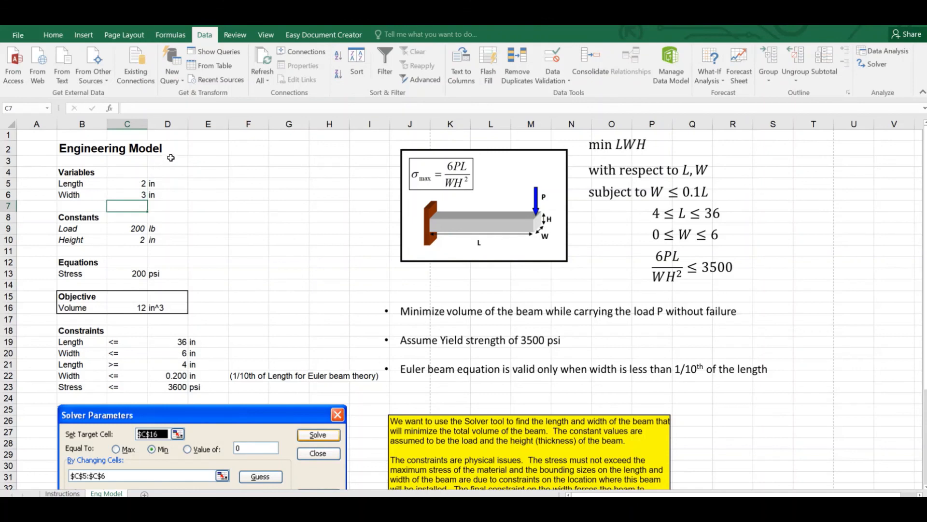
# Try to minimize the beam's volume with Solver from the 2 in length and 3 in width, and dismiss the results without keeping them.
pyautogui.click(874, 65)
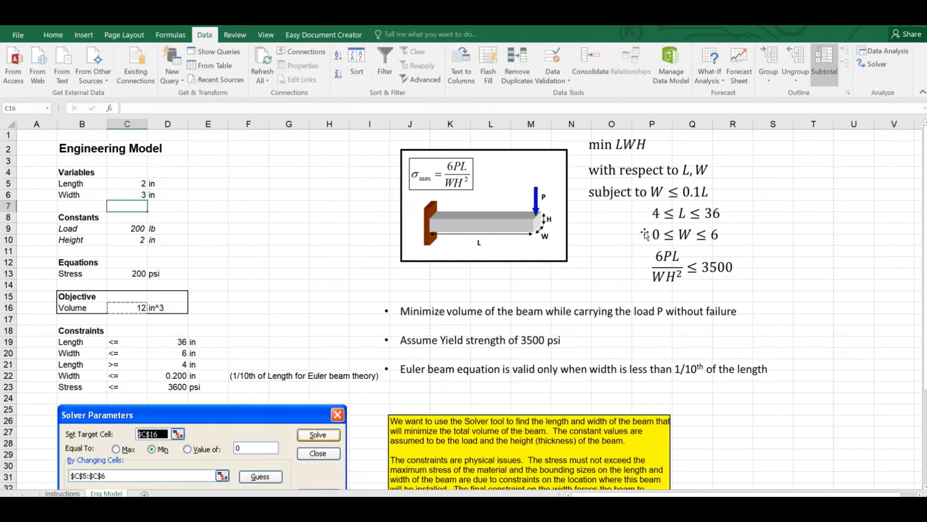
pyautogui.click(441, 342)
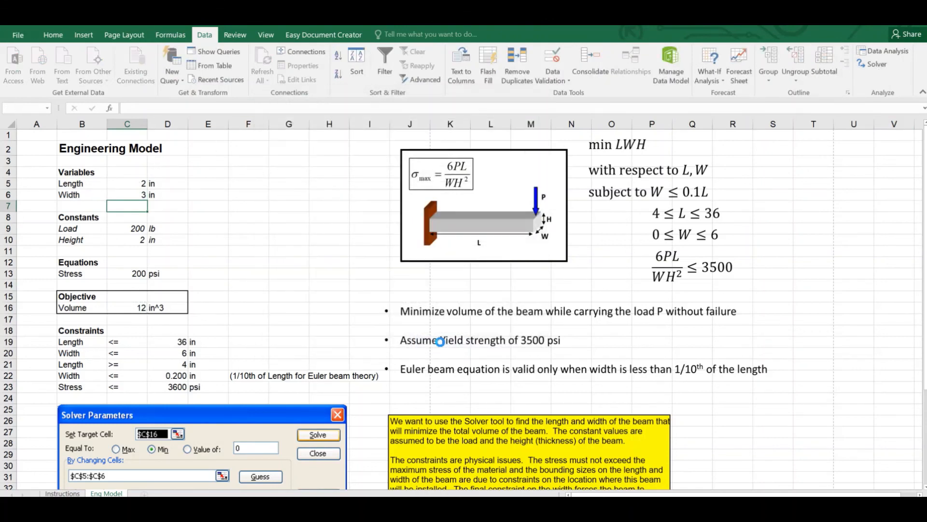
pyautogui.moveTo(193, 175); pyautogui.dragTo(532, 107)
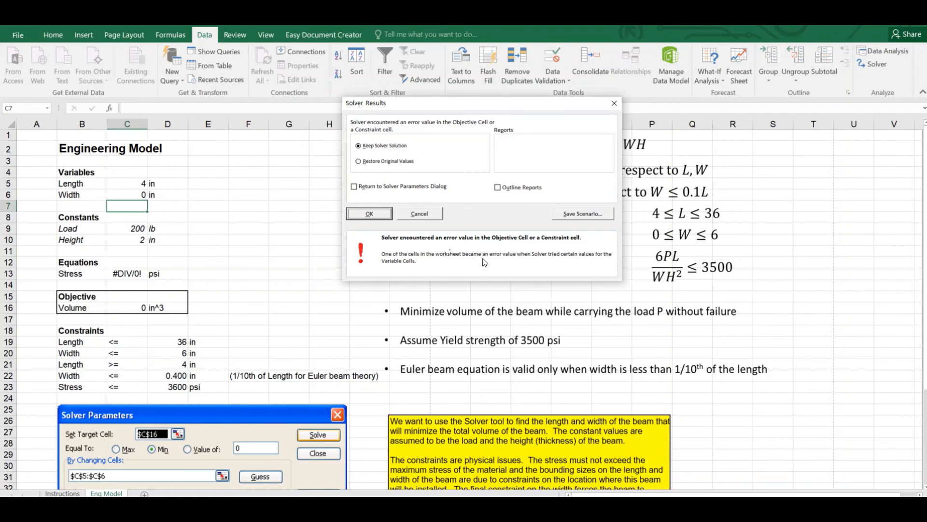
pyautogui.click(615, 103)
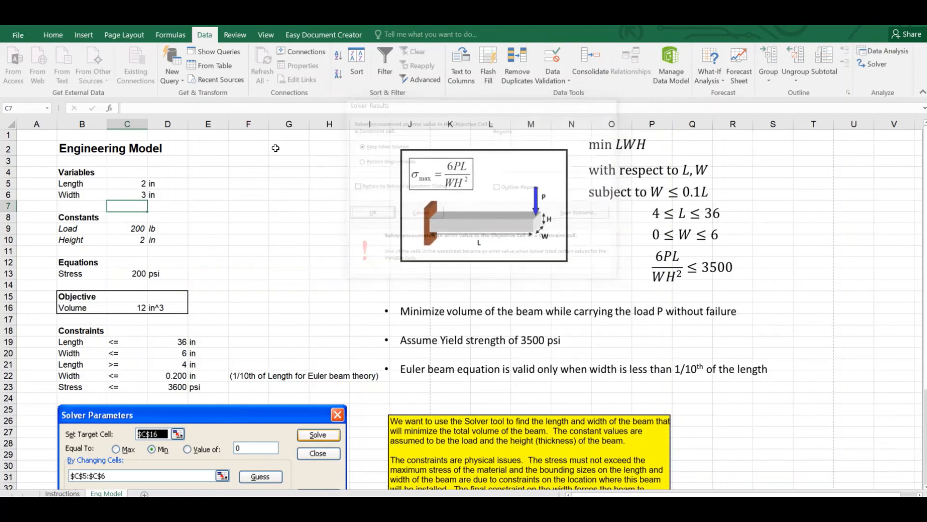
pyautogui.click(234, 251)
# Set the starting Length in C5 to 10 in and the starting Width in C6 to 4 in.
pyautogui.click(135, 183)
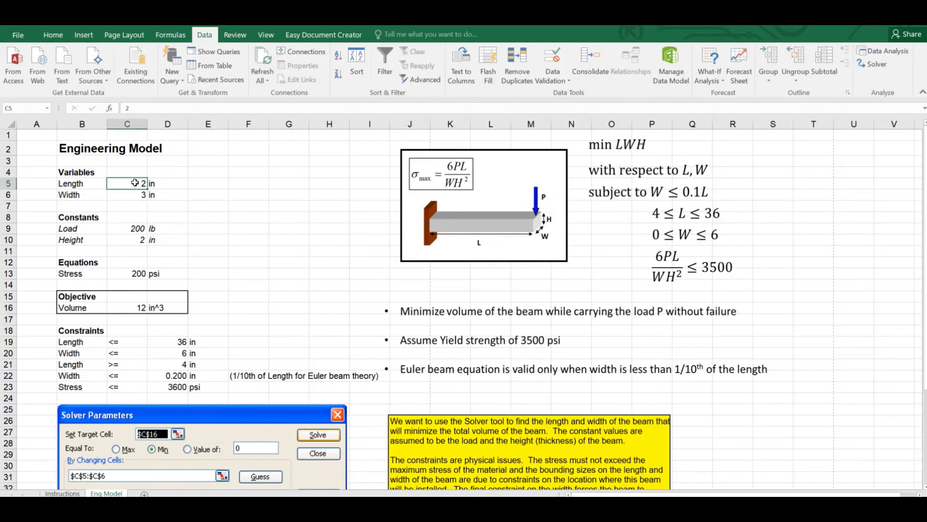
pyautogui.write('10')
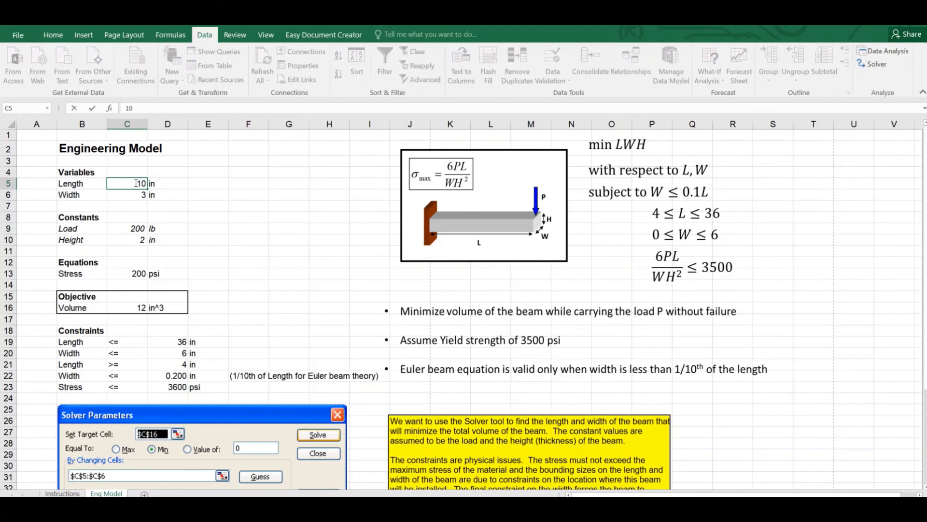
pyautogui.press('Return')
pyautogui.write('4')
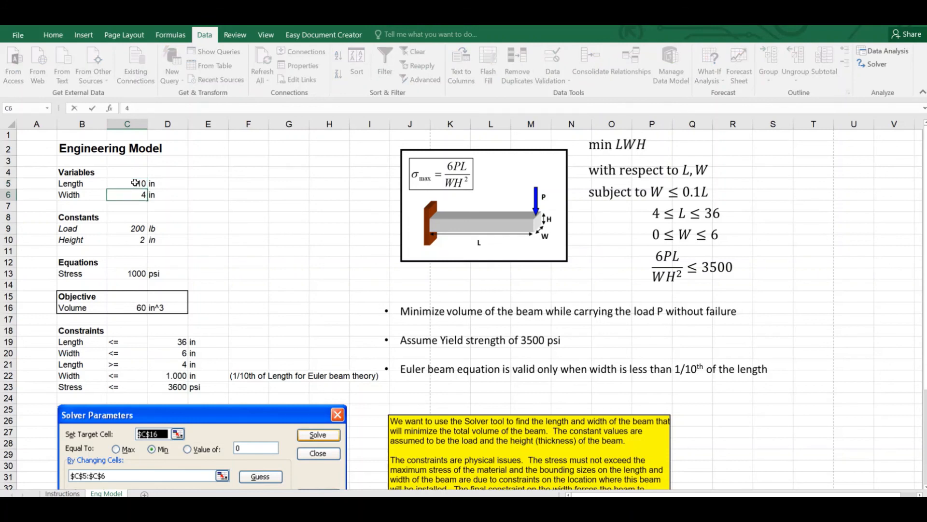
pyautogui.click(241, 220)
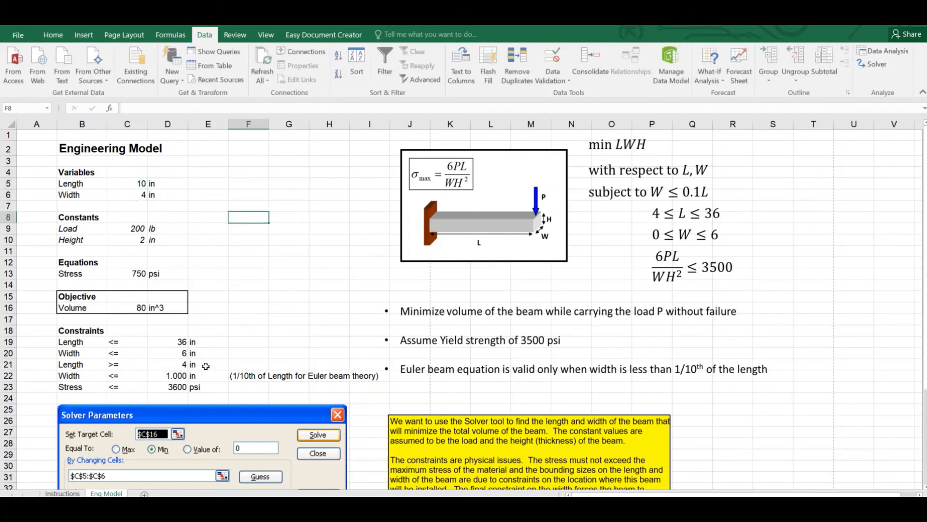
# Run Solver from the 10 in length and 4 in width, review the results and dismiss them without keeping the solution.
pyautogui.click(873, 64)
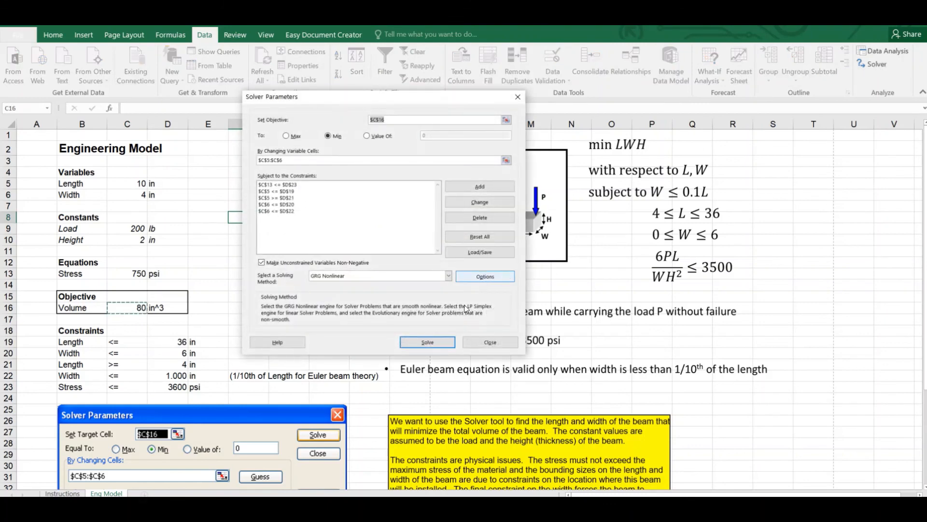
pyautogui.click(436, 340)
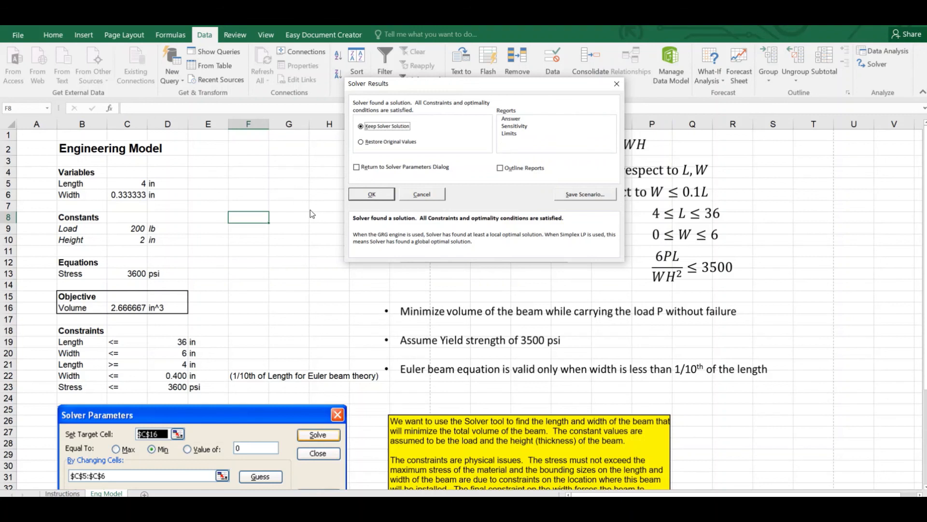
pyautogui.click(614, 85)
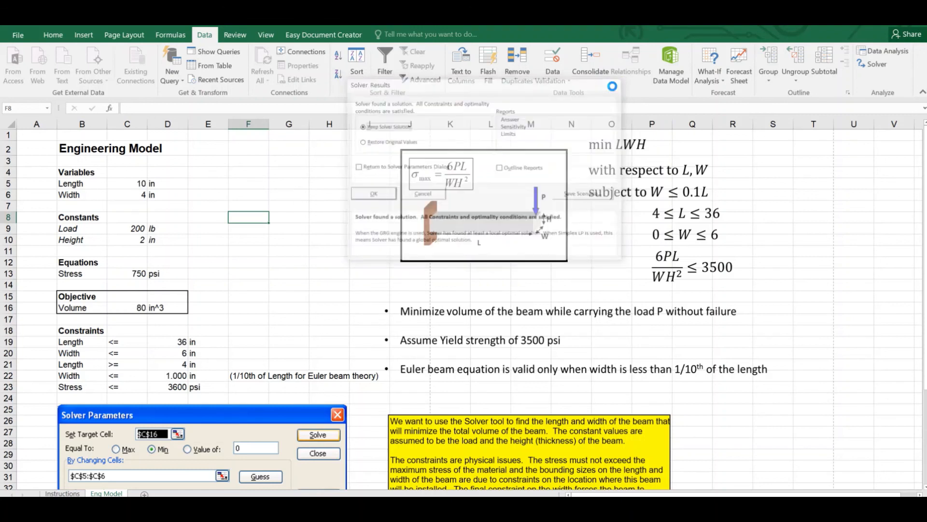